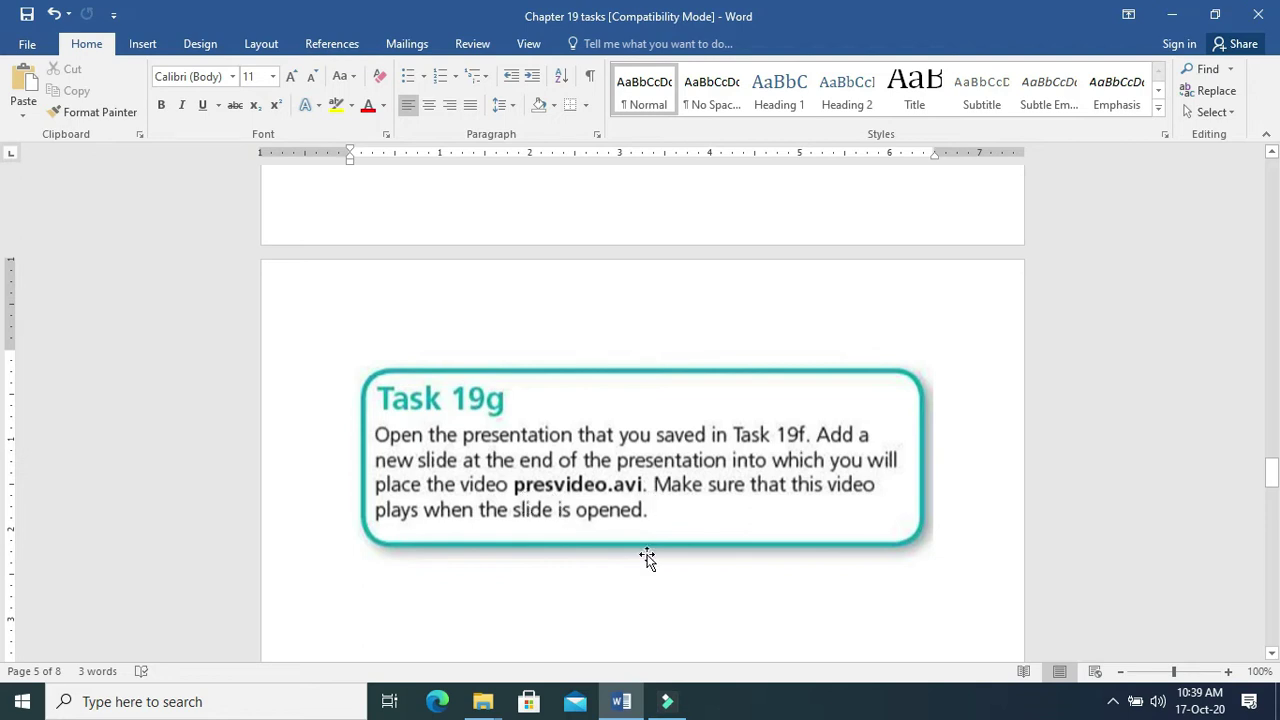
Step: Open task 19f from the Chapter 19 folder, dismiss the activation notice and maximize PowerPoint
click(1172, 17)
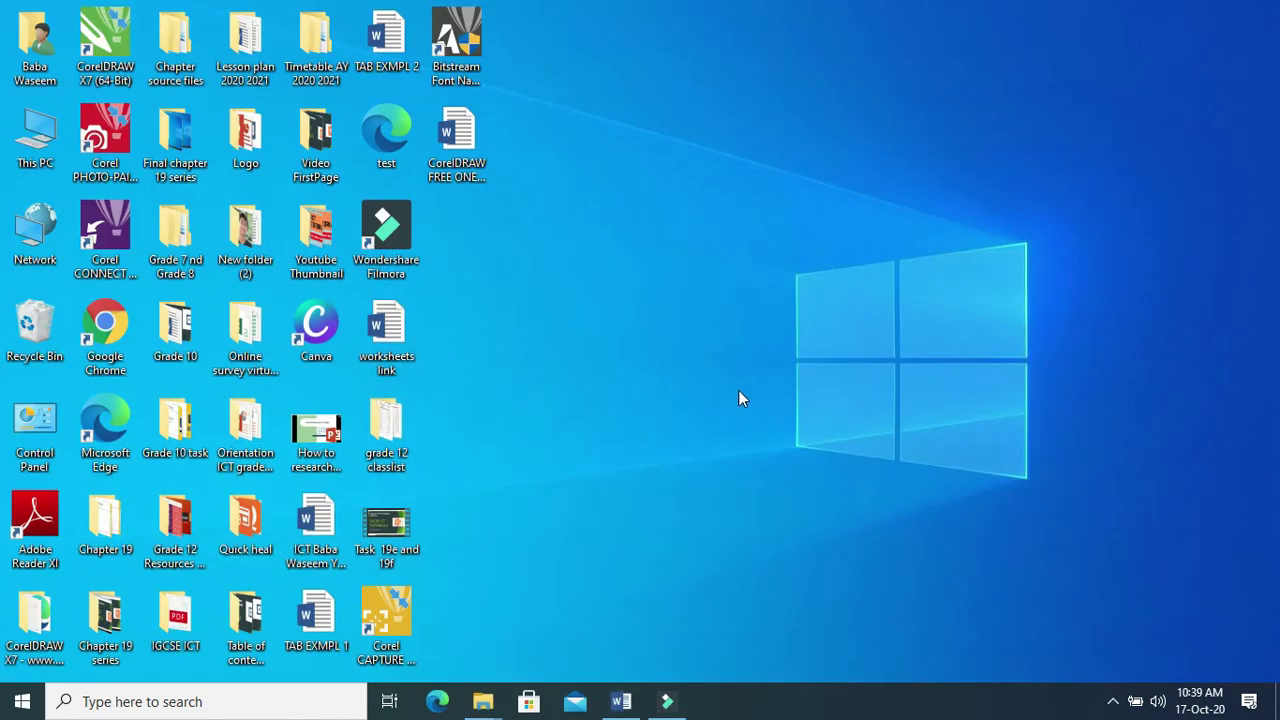
double_click(110, 518)
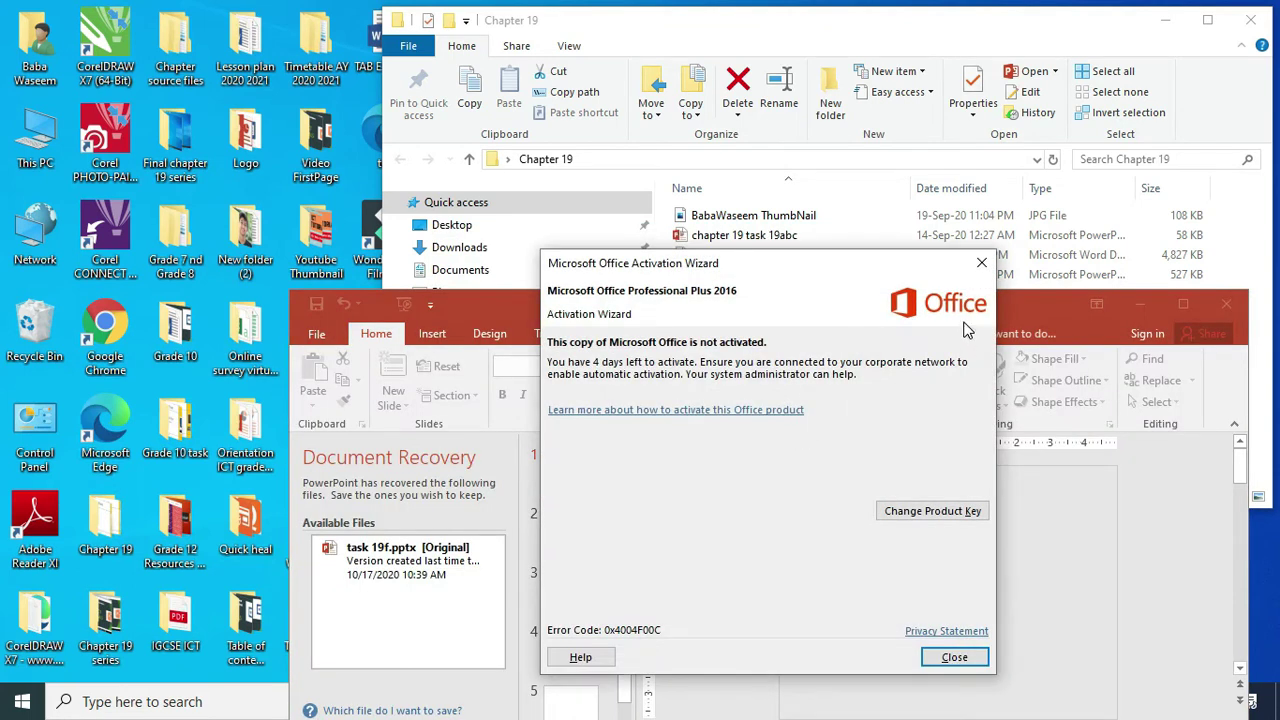
click(966, 658)
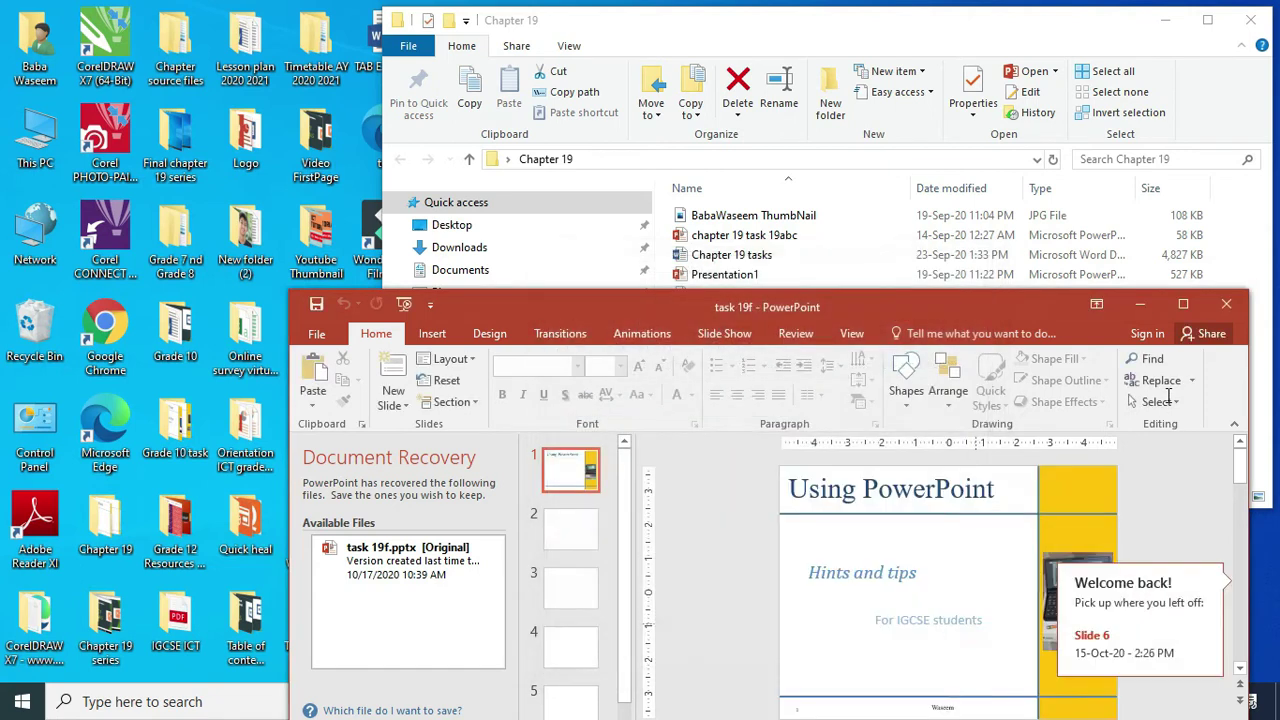
click(1183, 304)
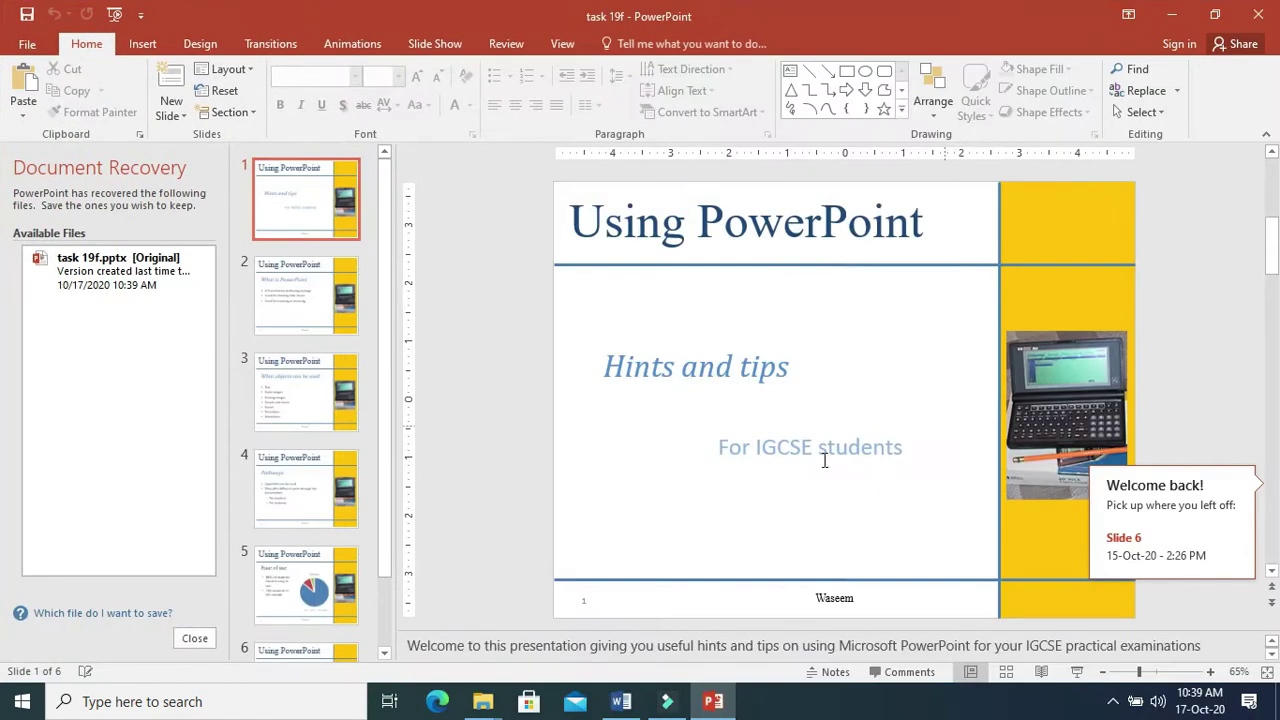
Step: Close Document Recovery and add a Title and Content slide 7 after slide 6
click(195, 638)
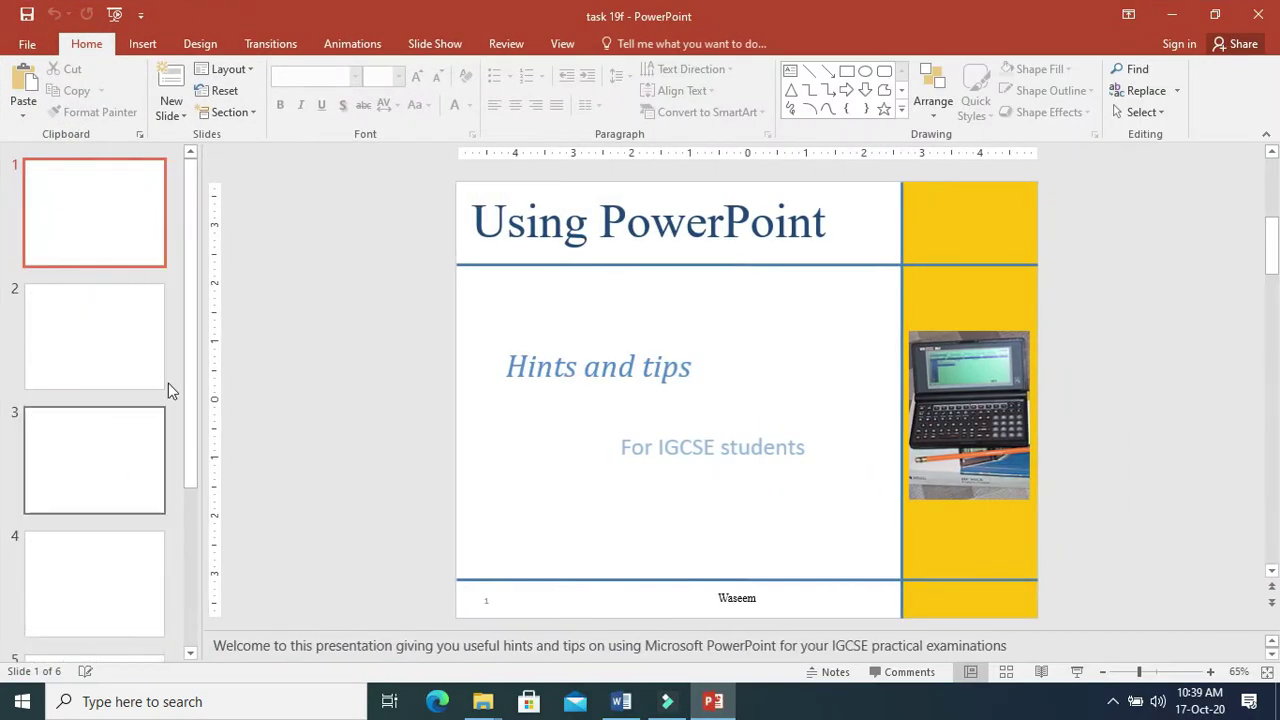
drag(190, 317, 192, 557)
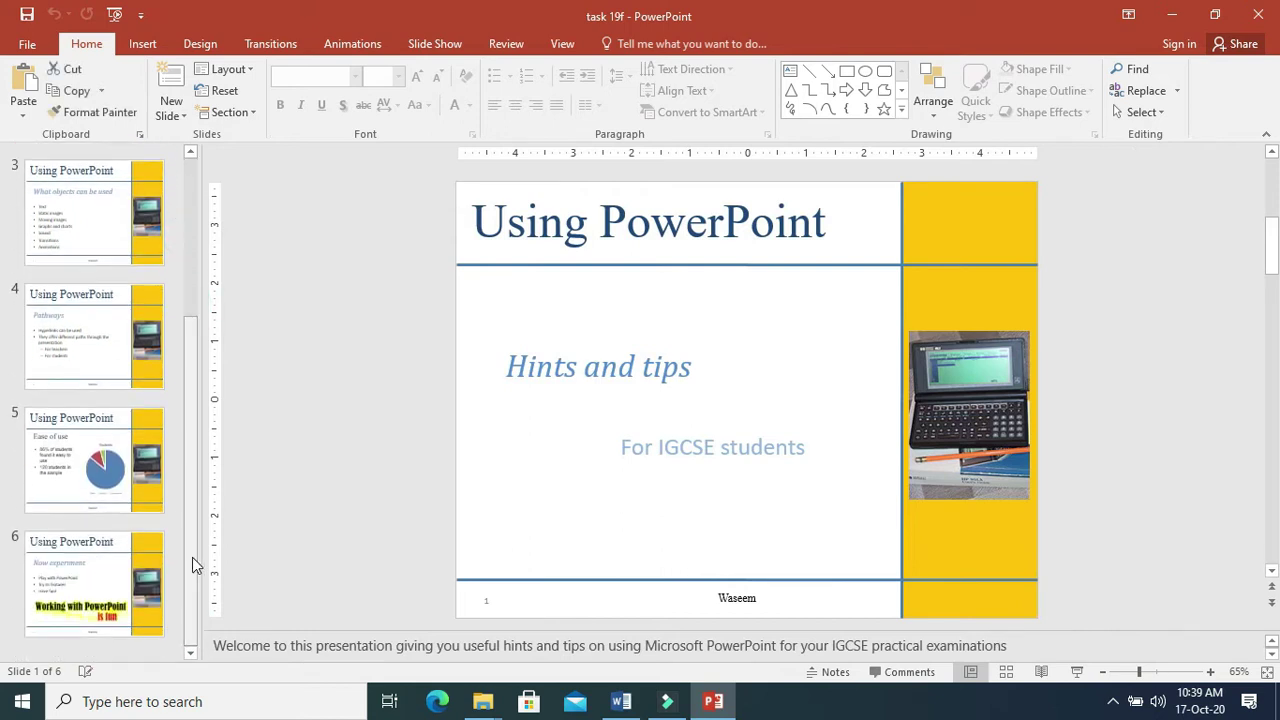
click(121, 659)
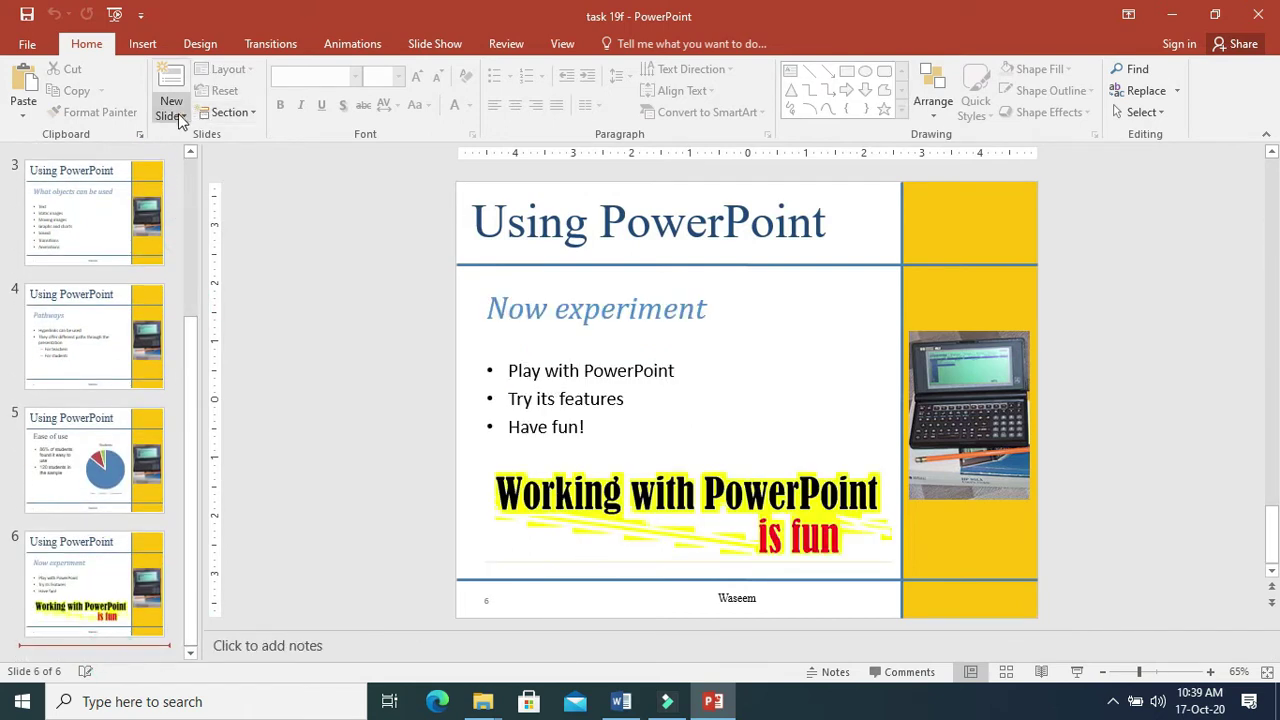
click(175, 116)
click(283, 186)
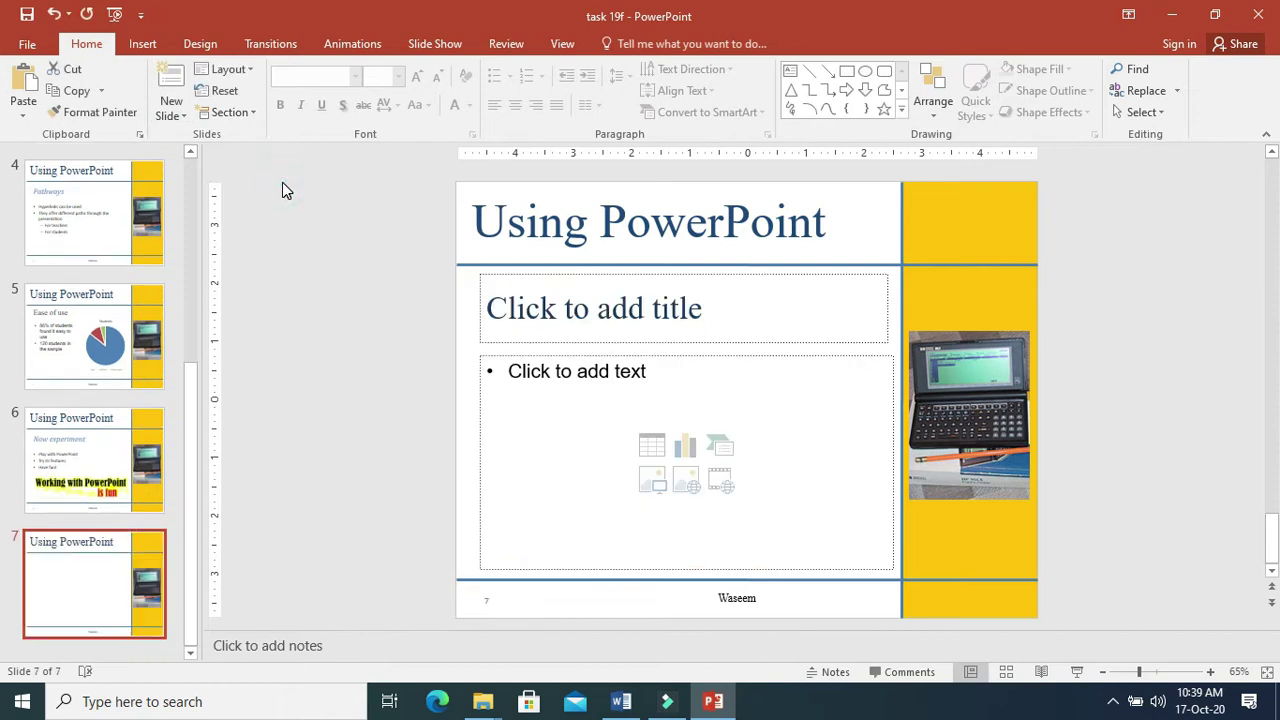
click(77, 580)
Step: Insert the presvideo clip from file into slide 7's content placeholder
click(720, 484)
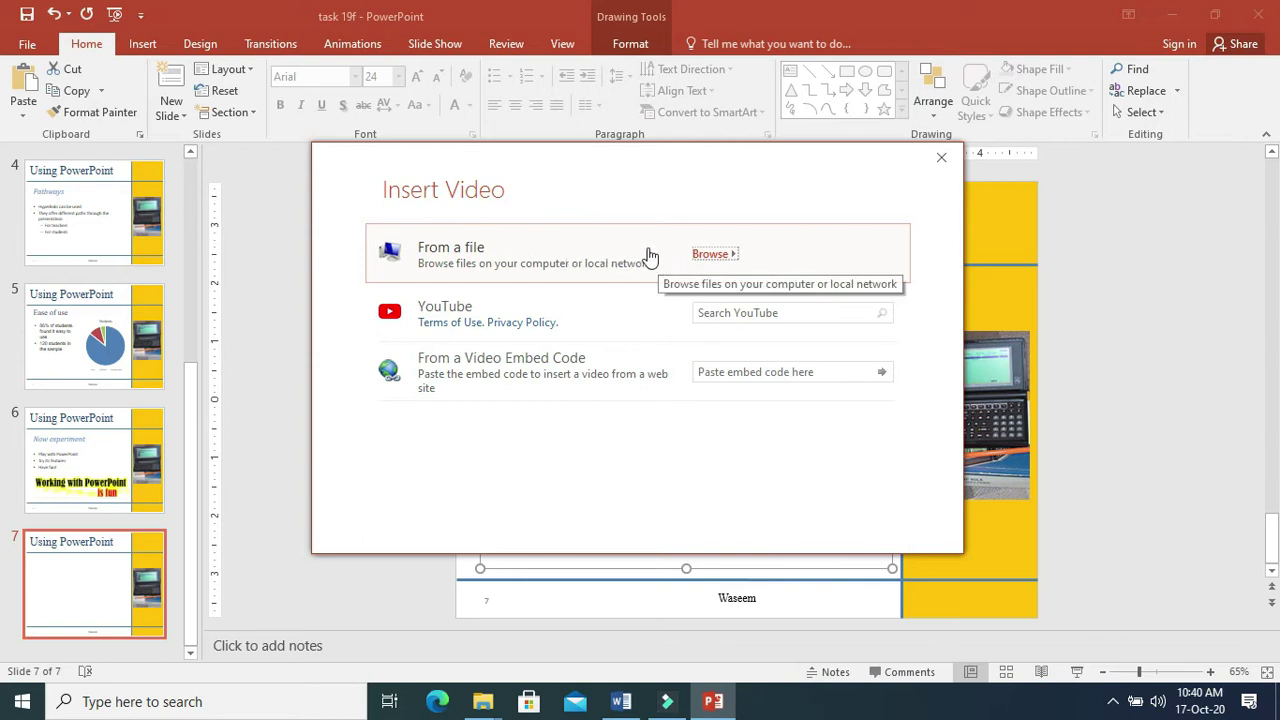
click(713, 258)
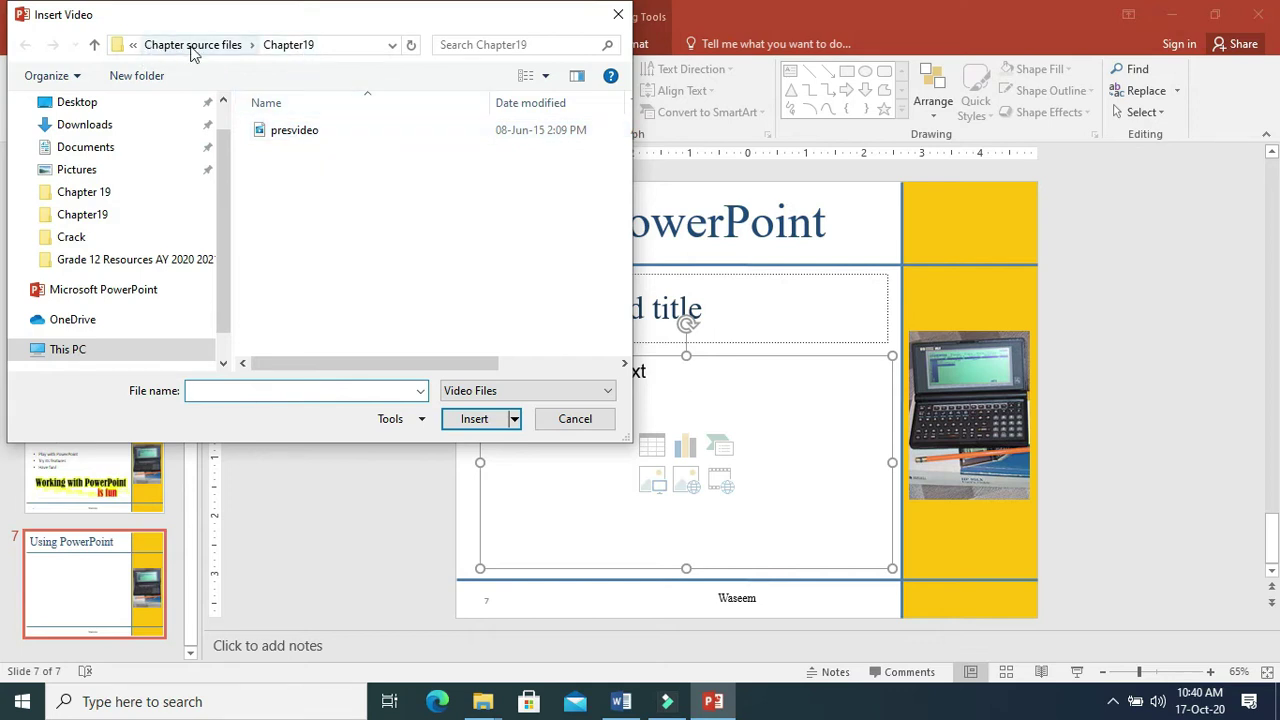
double_click(290, 137)
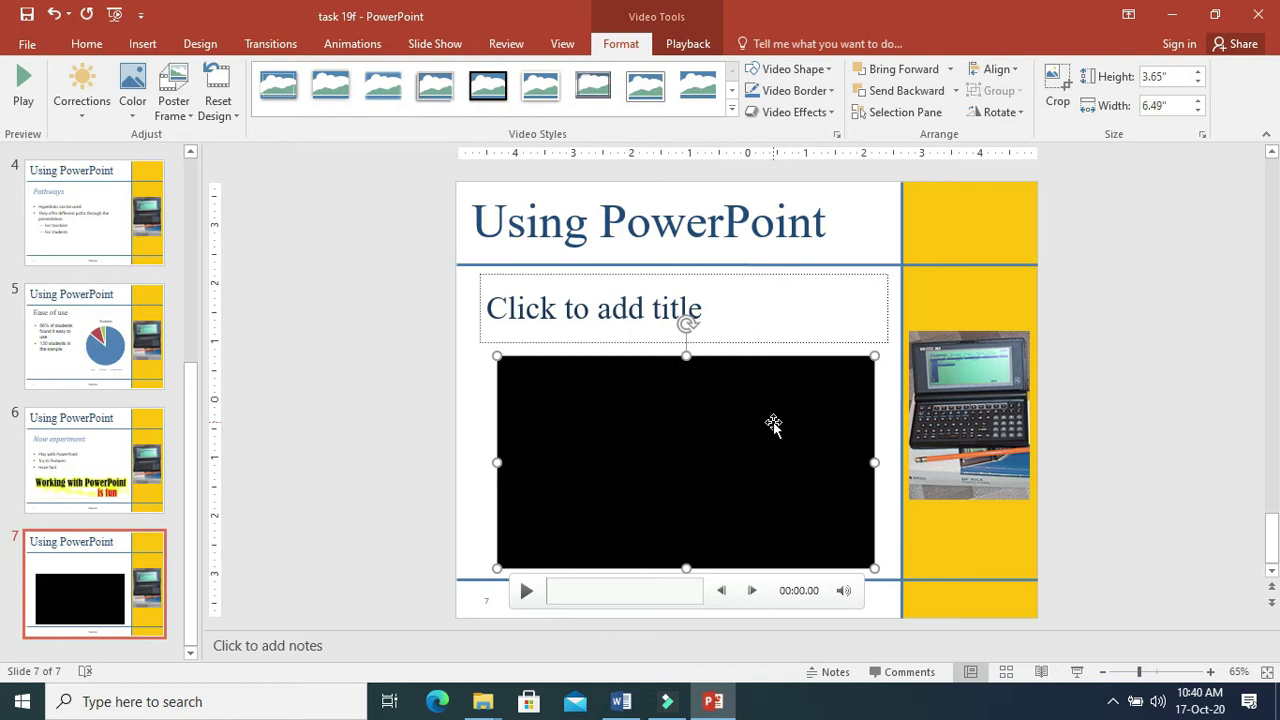
Step: Set the slide 7 video's Playback Start option to Automatically
click(687, 48)
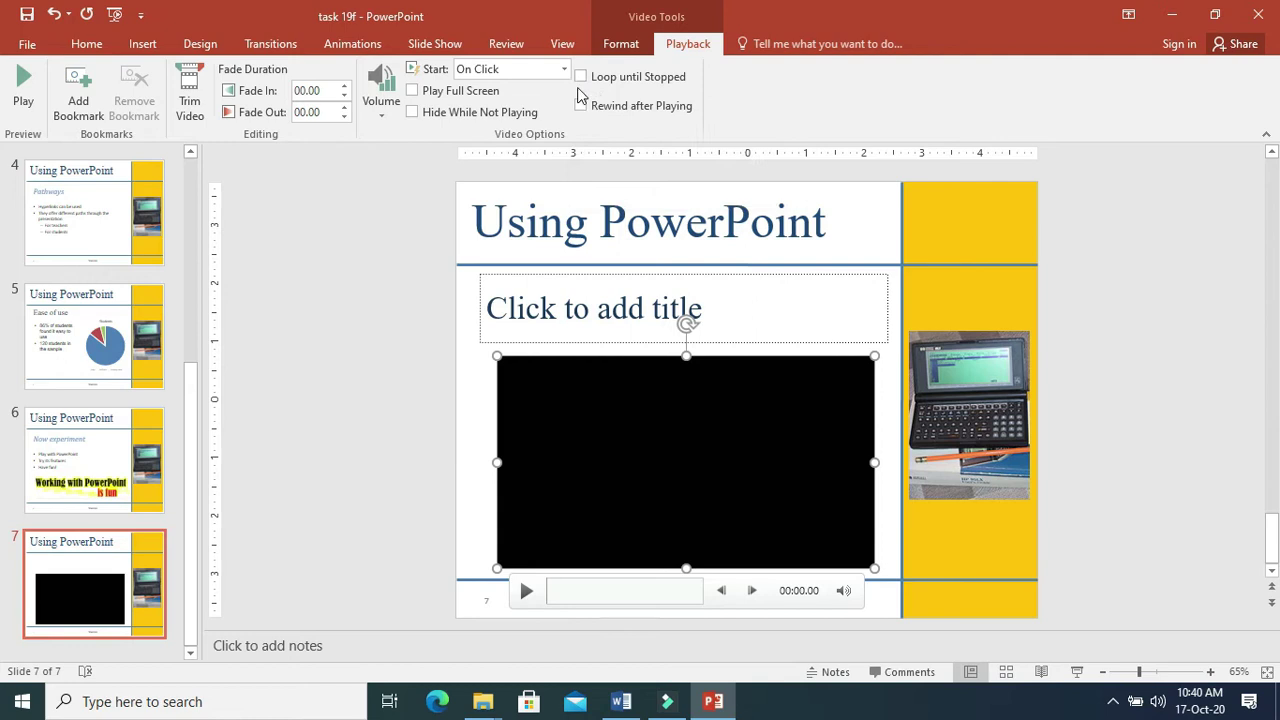
click(543, 67)
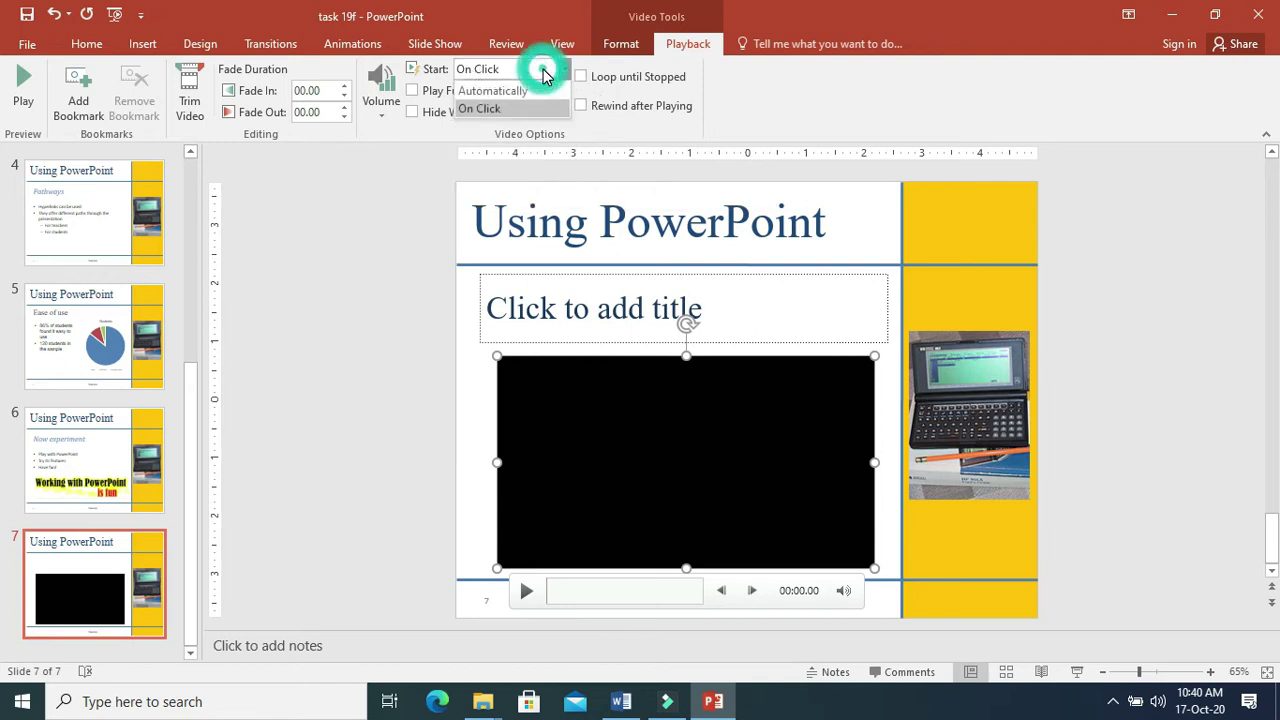
click(516, 91)
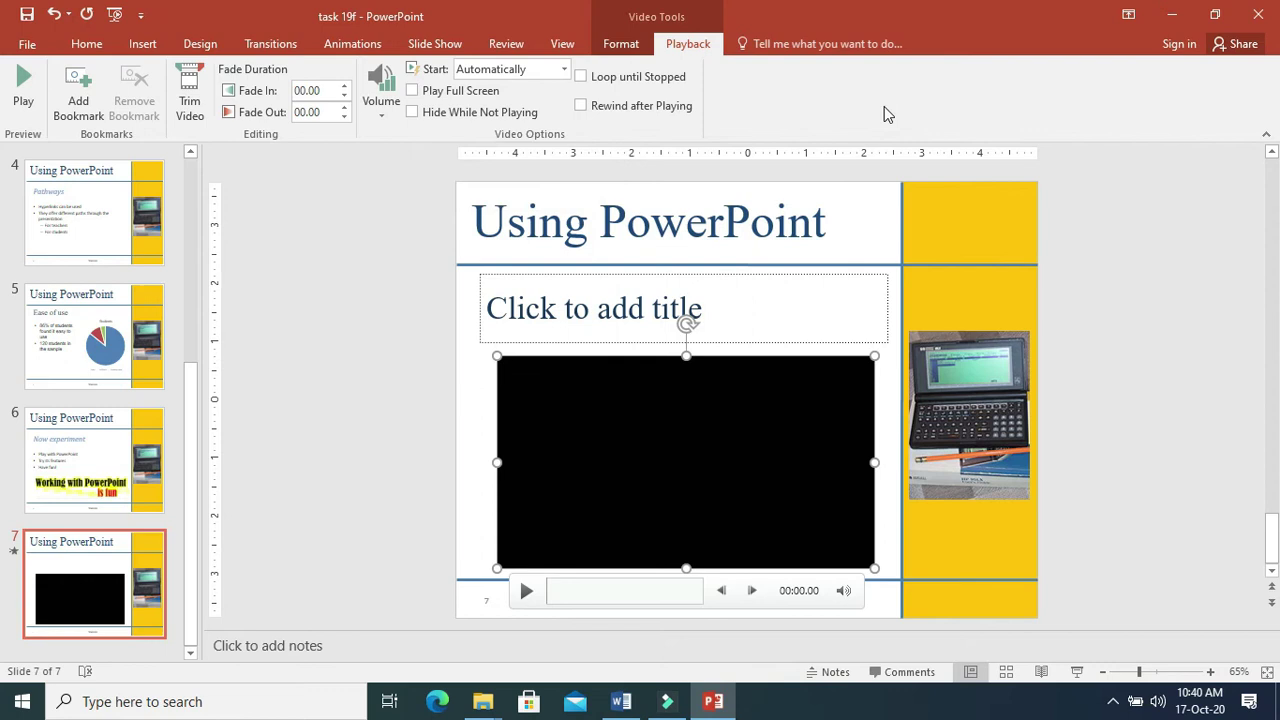
Step: Run the slide show to preview the auto-playing video on slide 7
click(1078, 672)
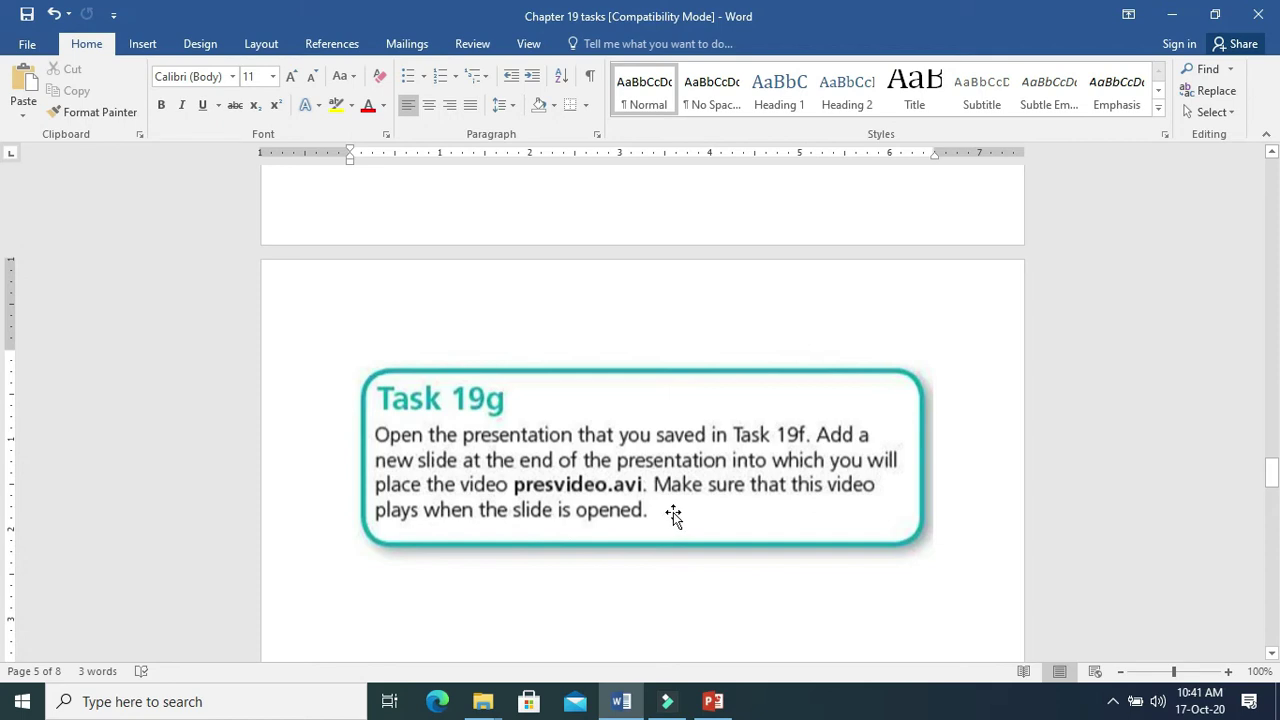
Step: Read the Task 19h instructions in Word, then show PowerPoint's File backstage for task 19f
click(713, 702)
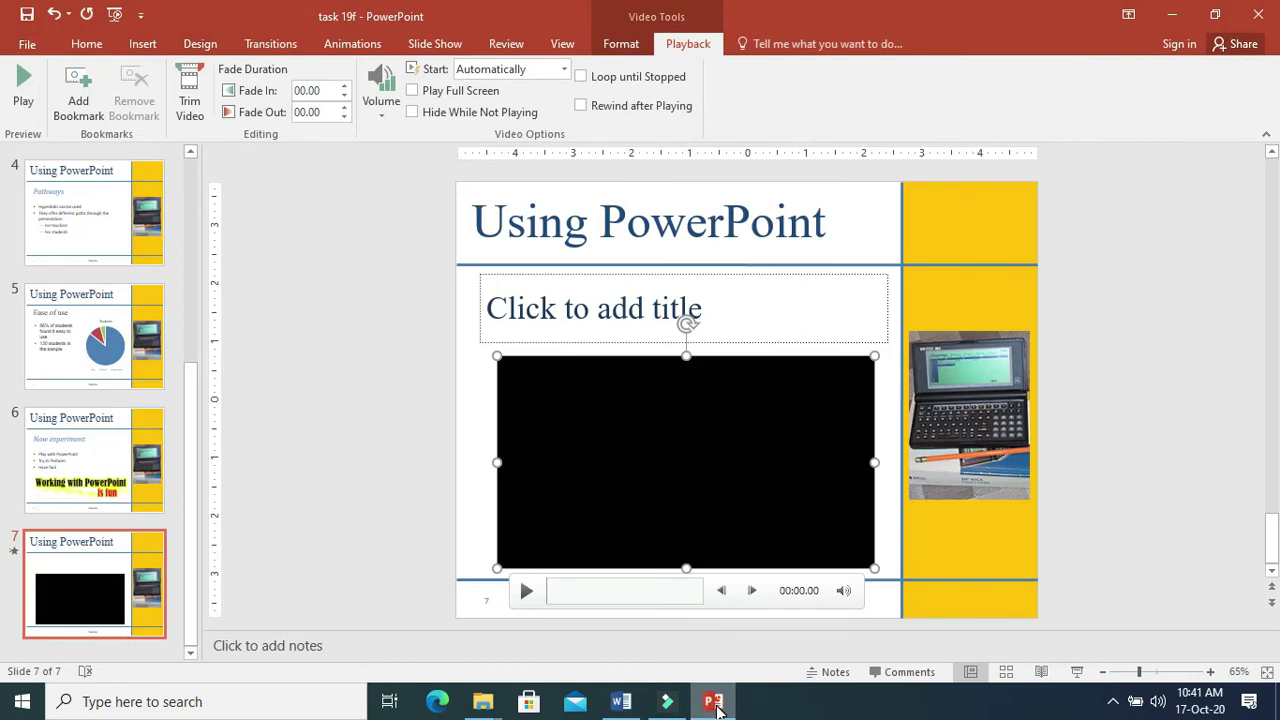
click(713, 702)
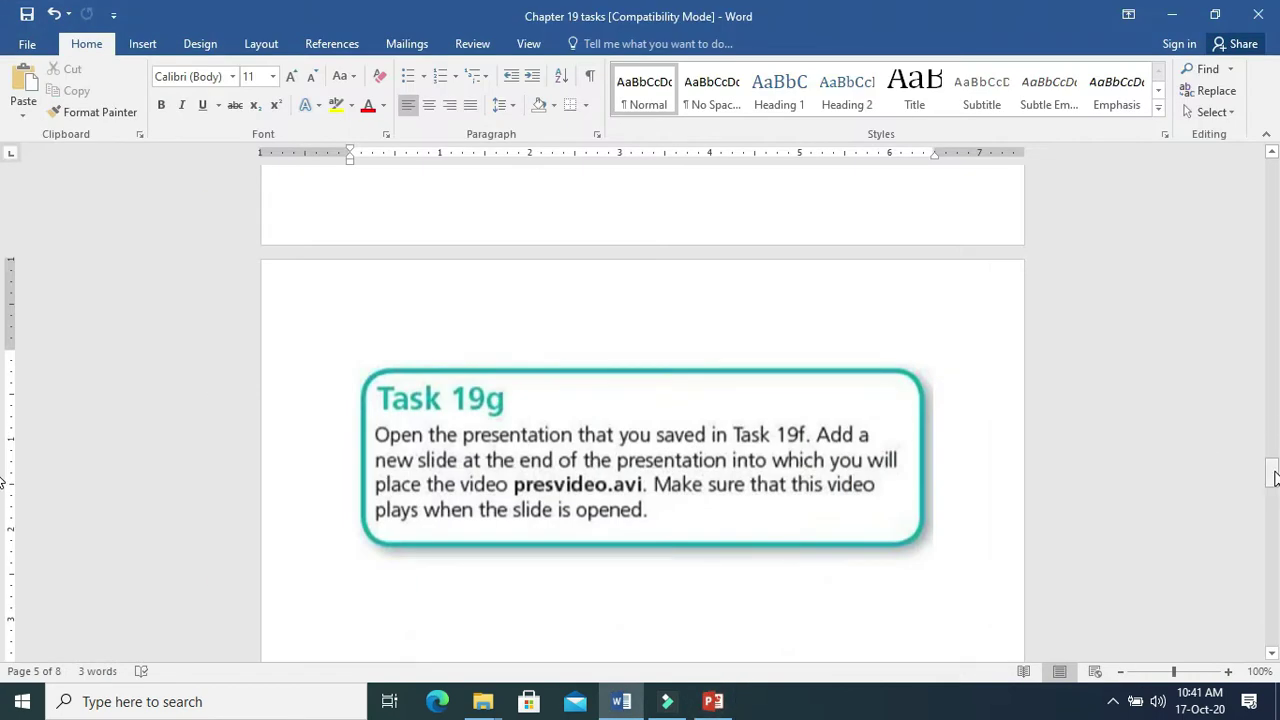
drag(1273, 478, 1273, 503)
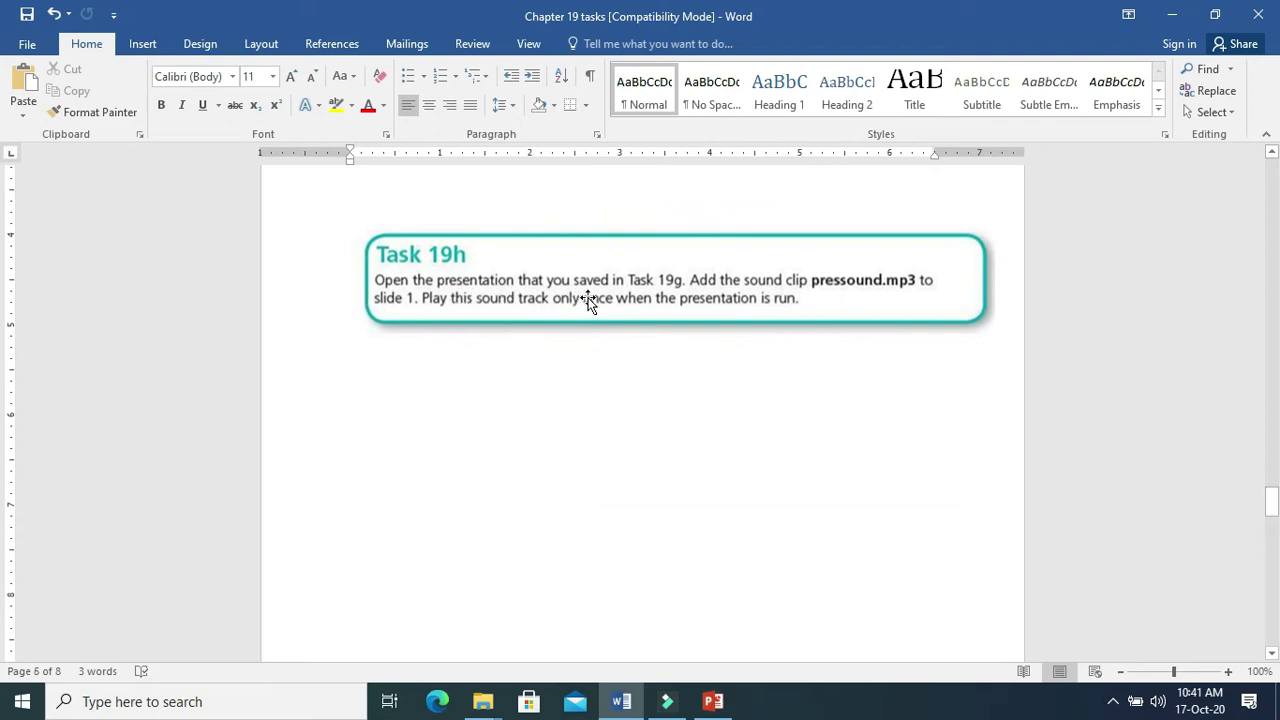
click(713, 702)
click(35, 45)
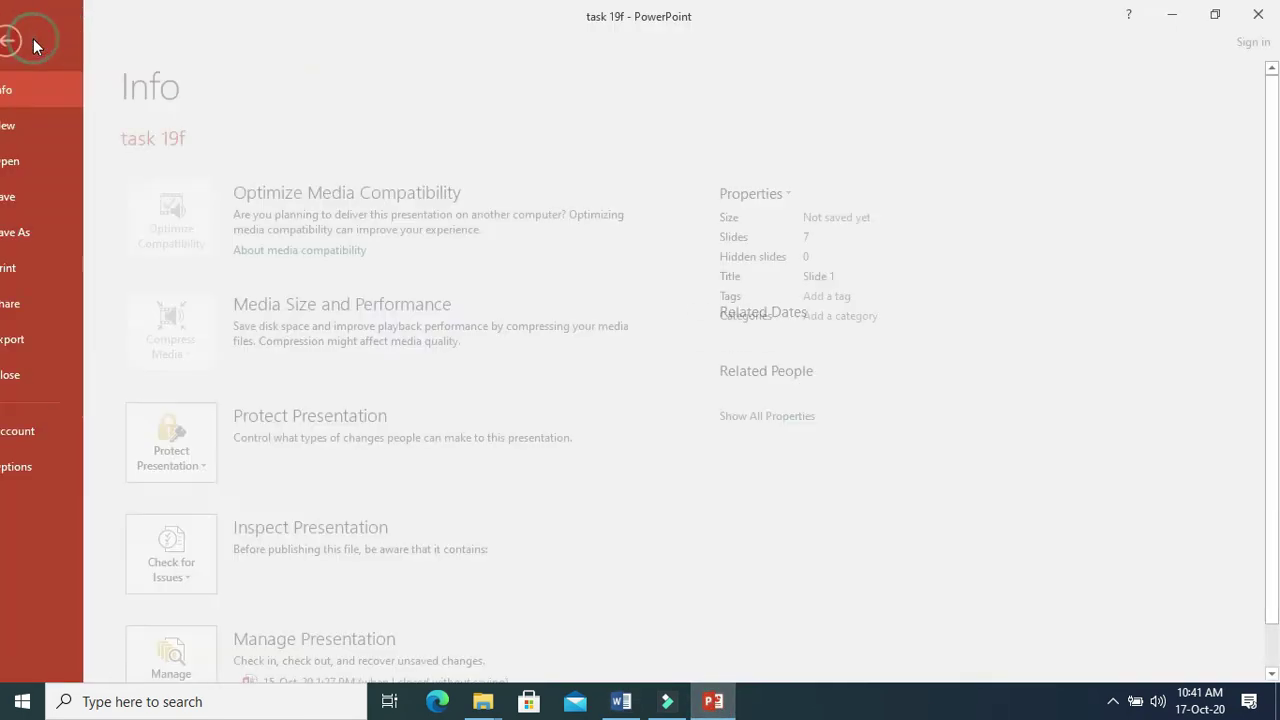
Step: Save As into Chapter 19, changing the file name's last letter to 'g' for task 19g
click(73, 232)
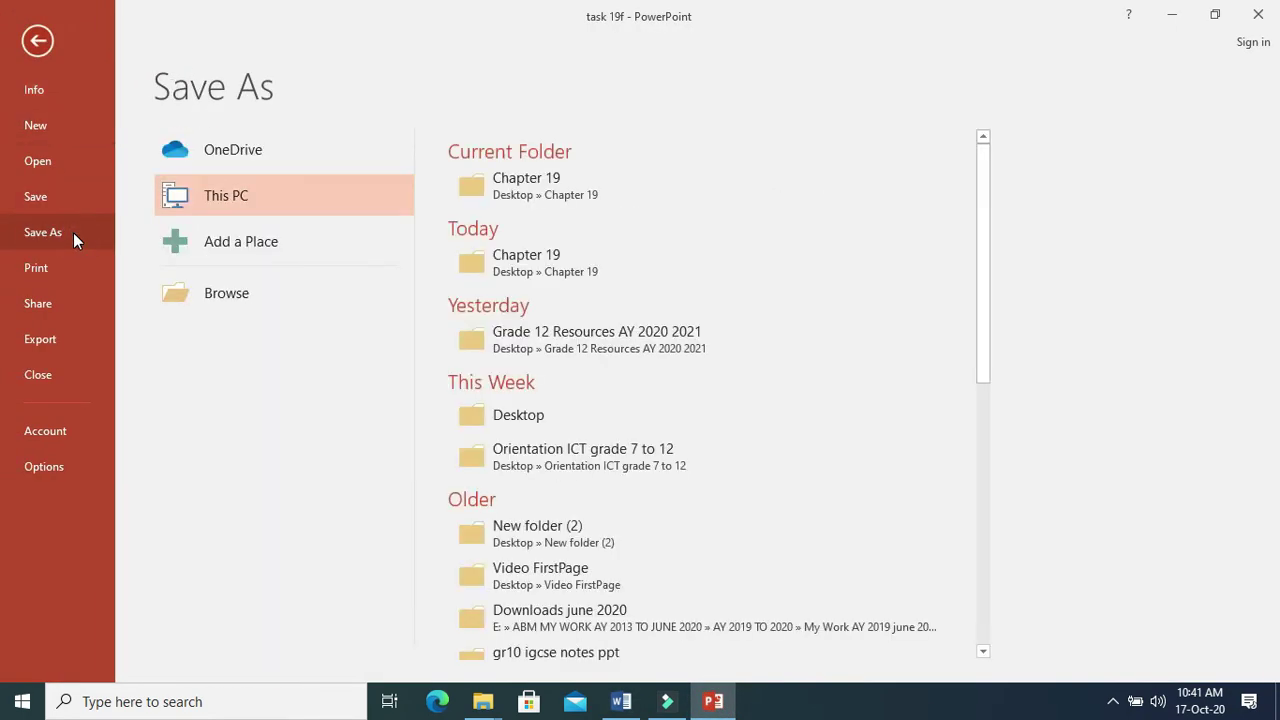
click(610, 182)
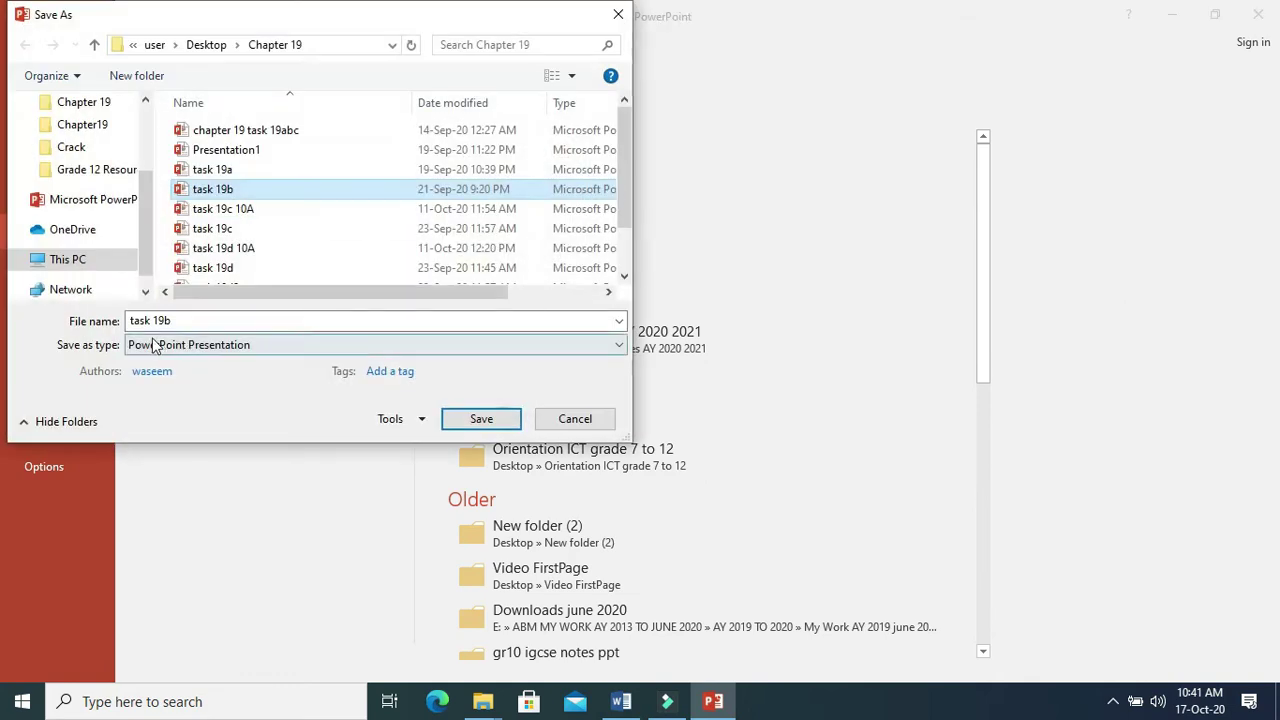
click(184, 320)
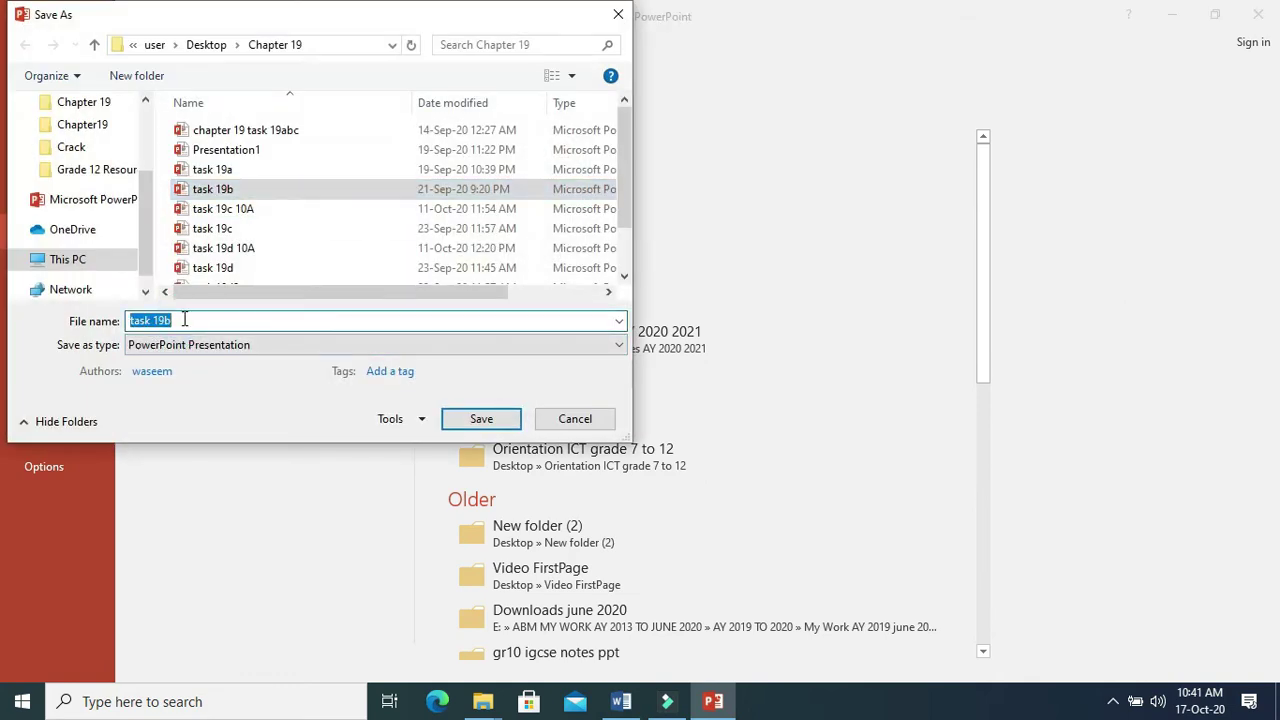
click(184, 320)
key(BackSpace)
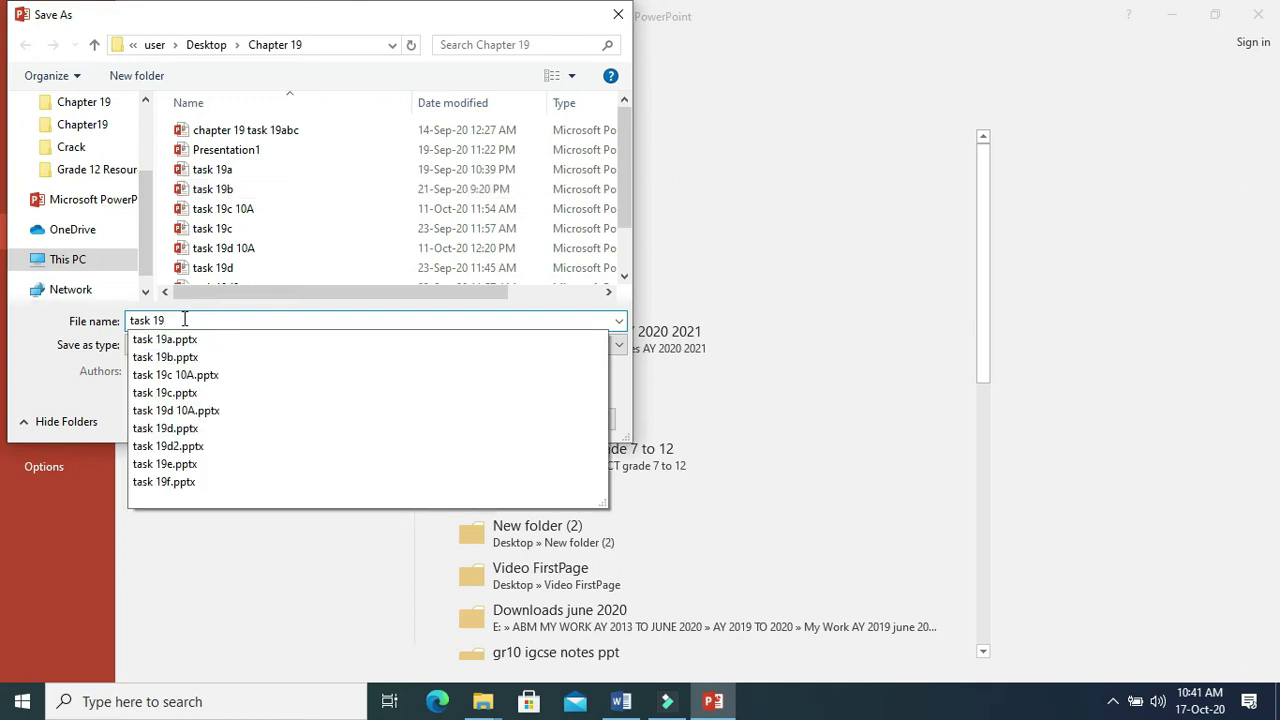
text(g)
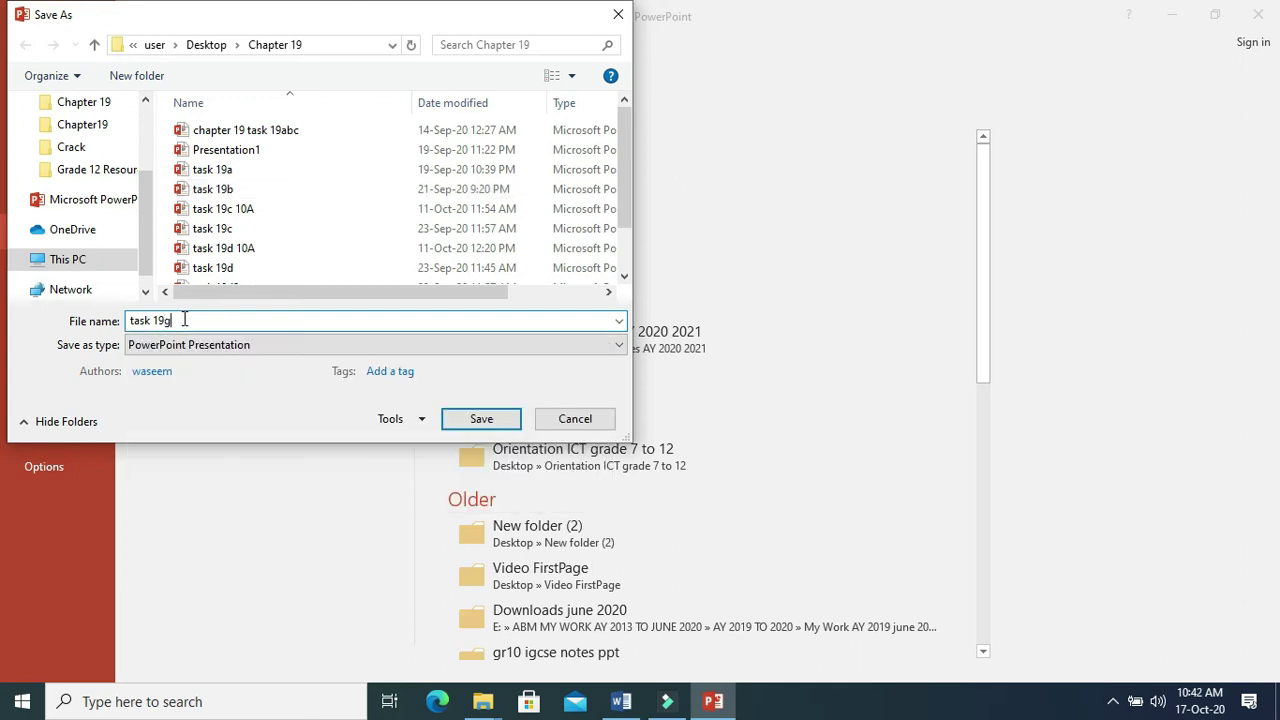
click(483, 428)
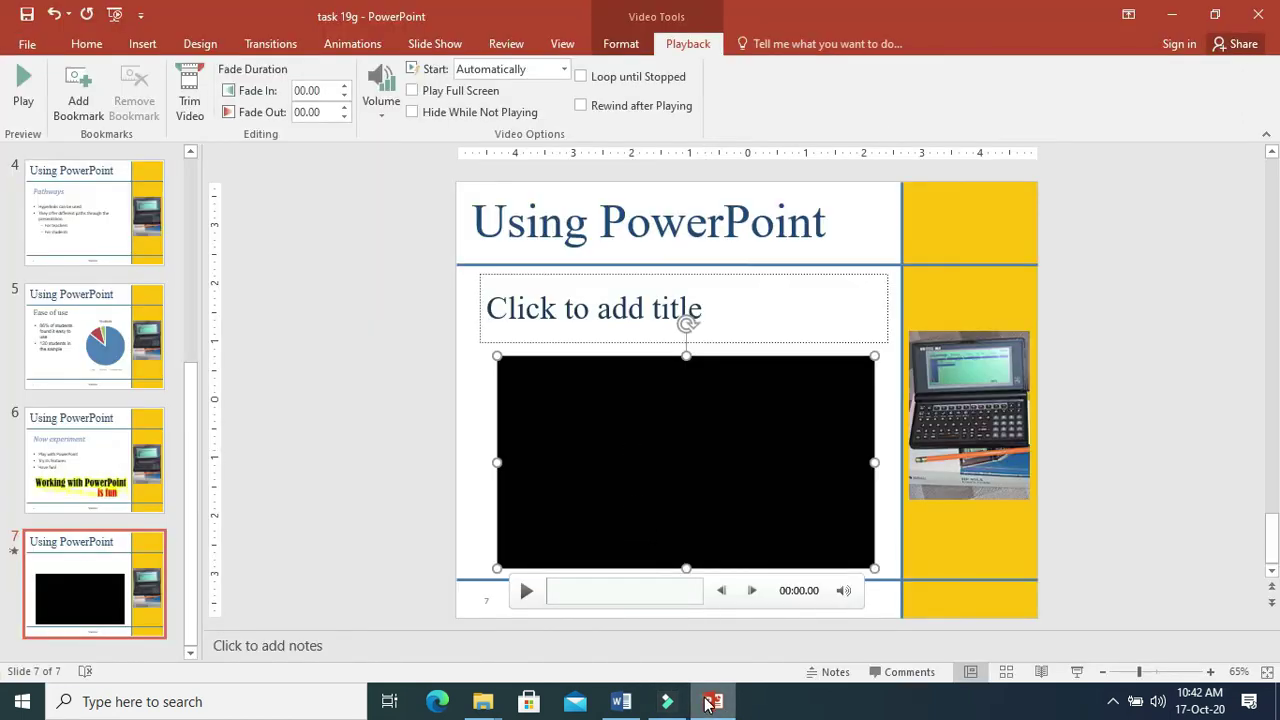
Step: Check the Word instructions, then return to PowerPoint and select slide 1
click(709, 702)
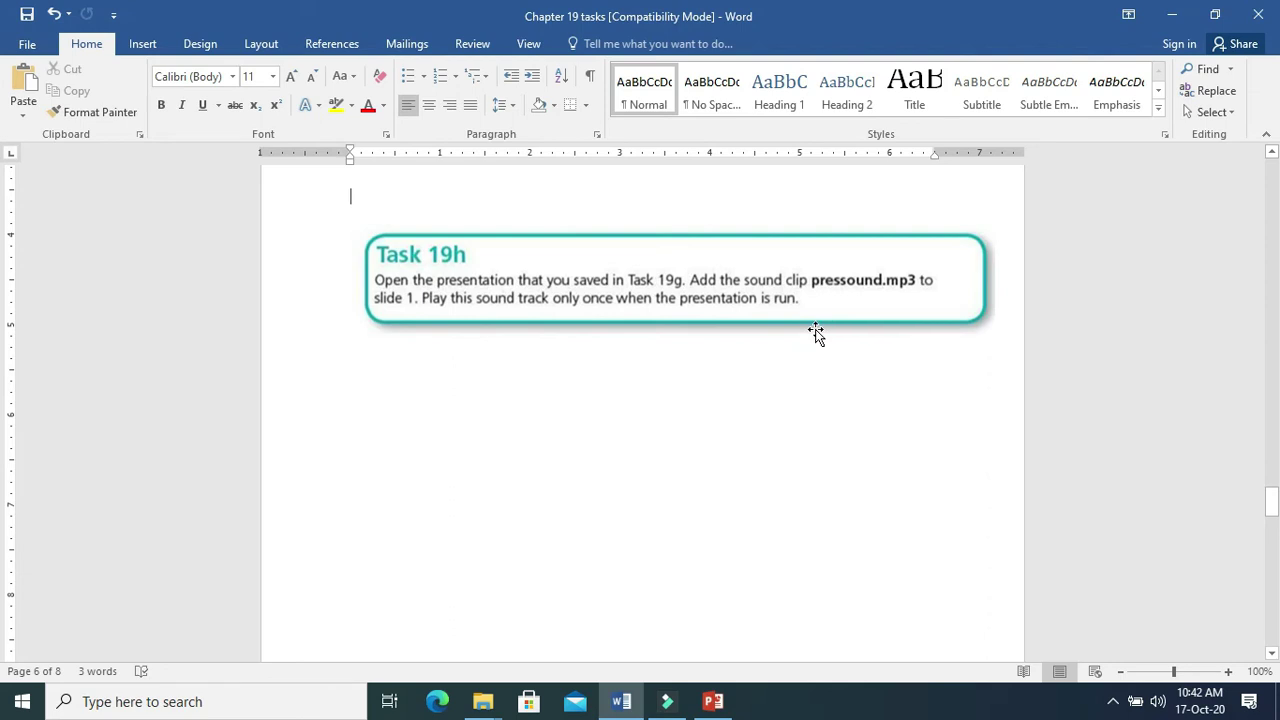
click(713, 702)
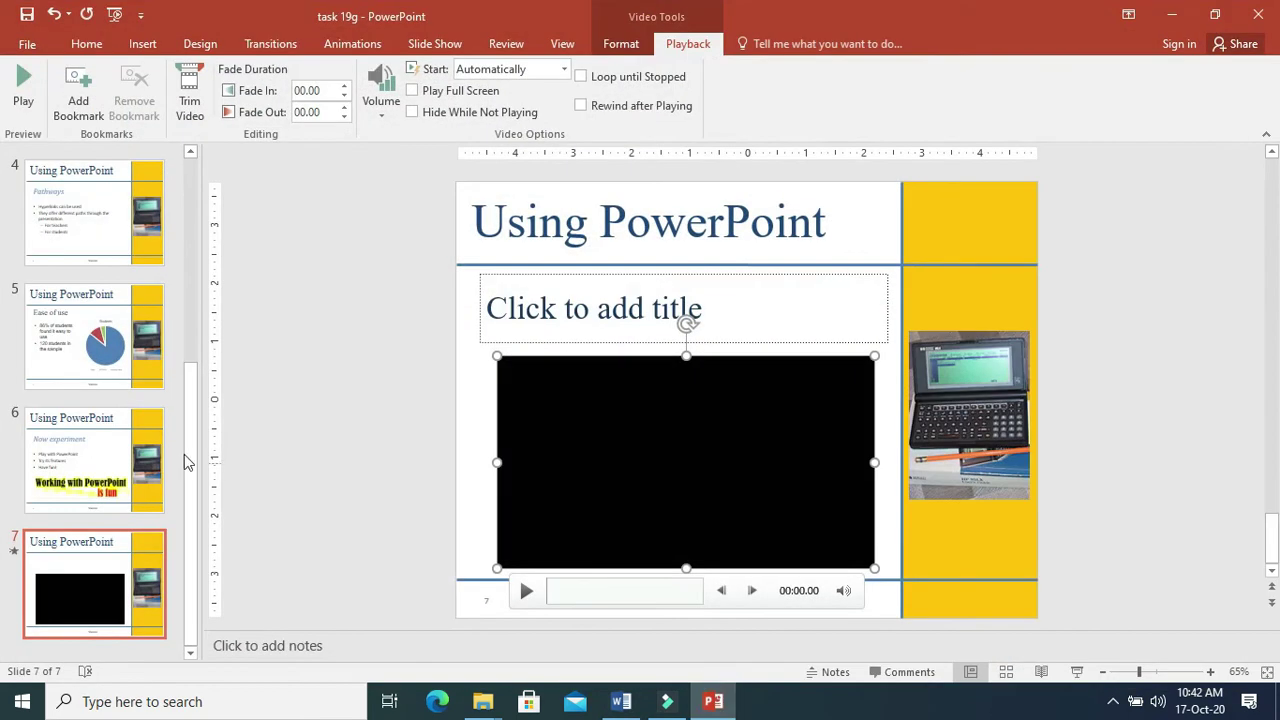
drag(191, 565, 197, 254)
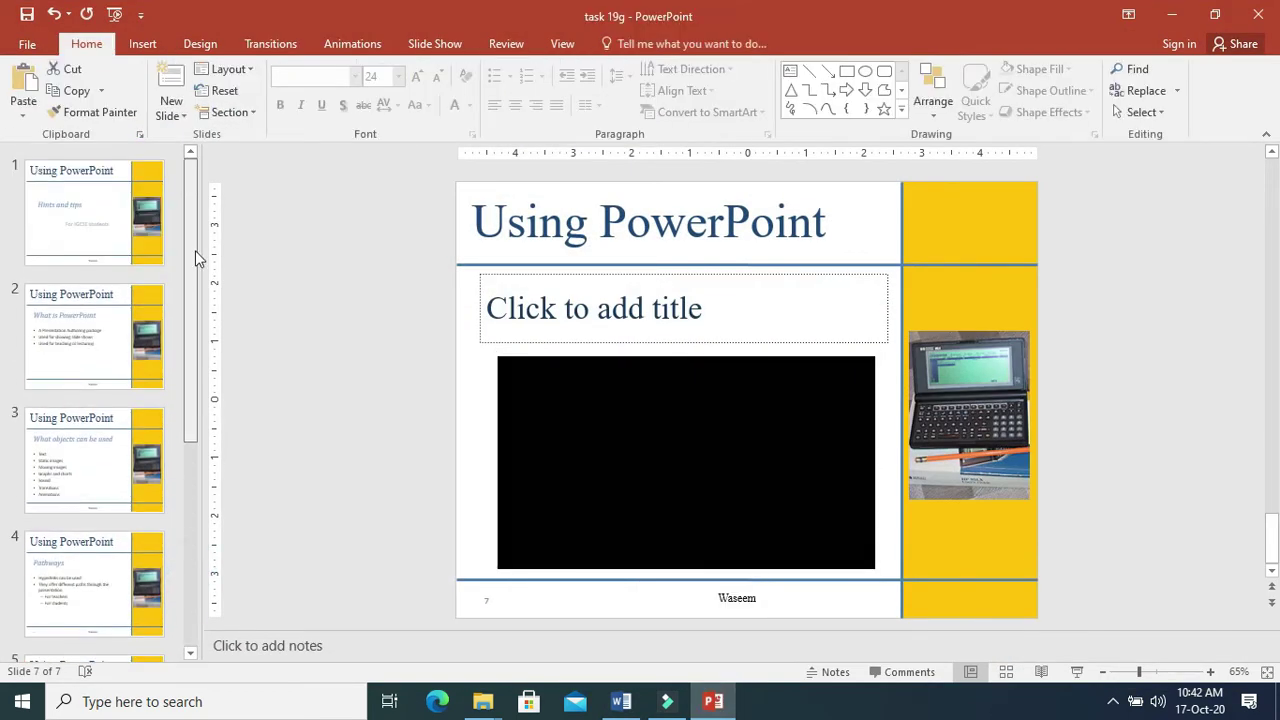
click(88, 205)
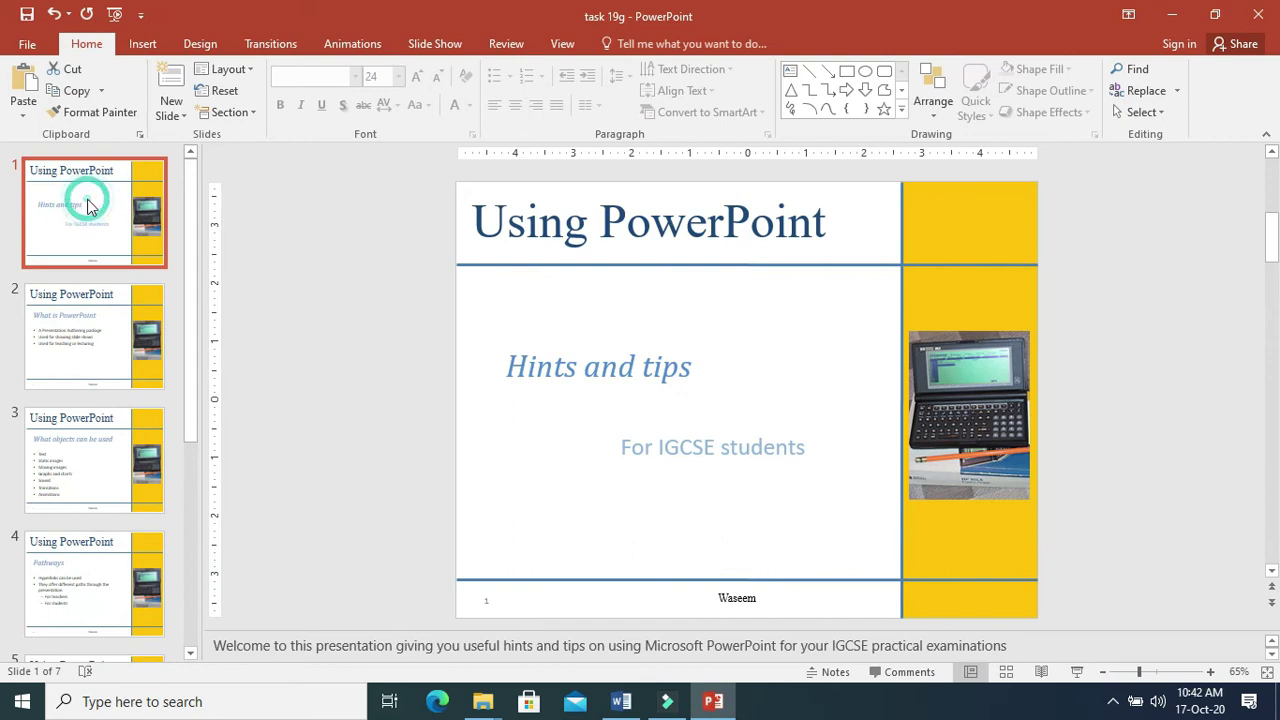
click(740, 315)
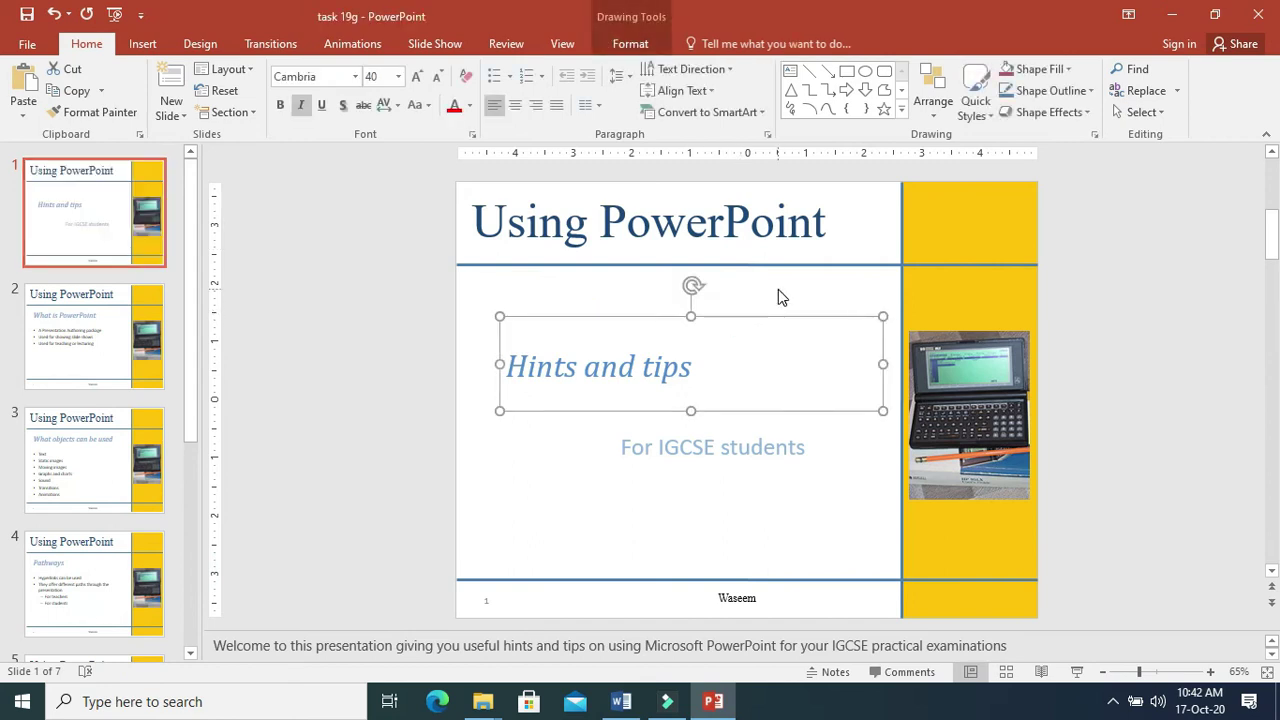
click(773, 290)
Step: Open the Insert Audio dialog using Audio on My PC
click(142, 44)
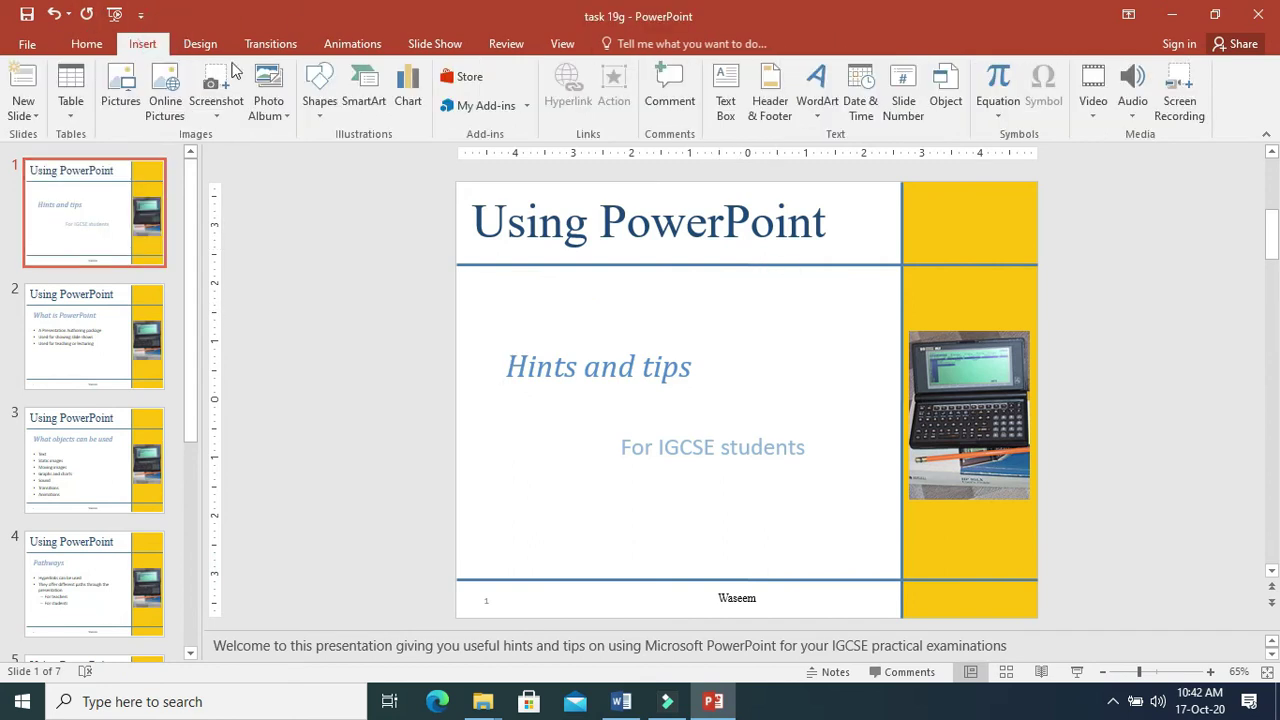
click(1133, 100)
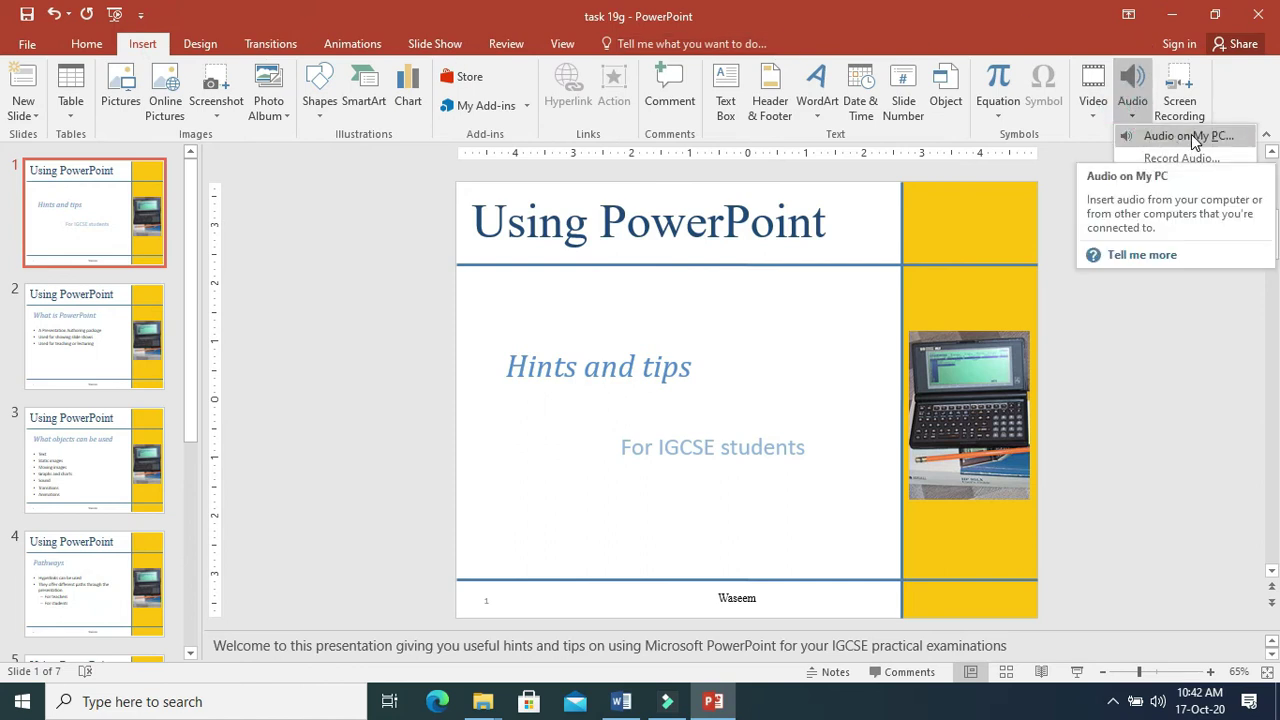
click(1191, 134)
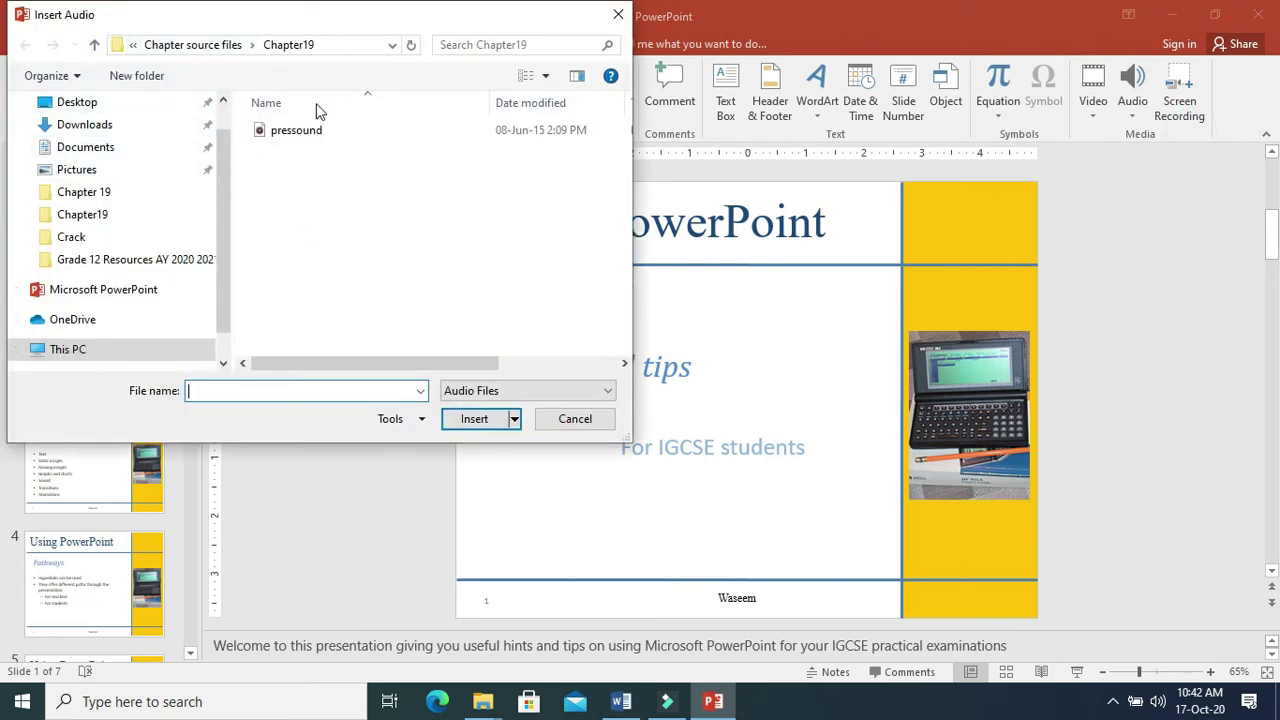
Step: Insert pressound near the title, starting automatically and playing across slides in the background
double_click(300, 134)
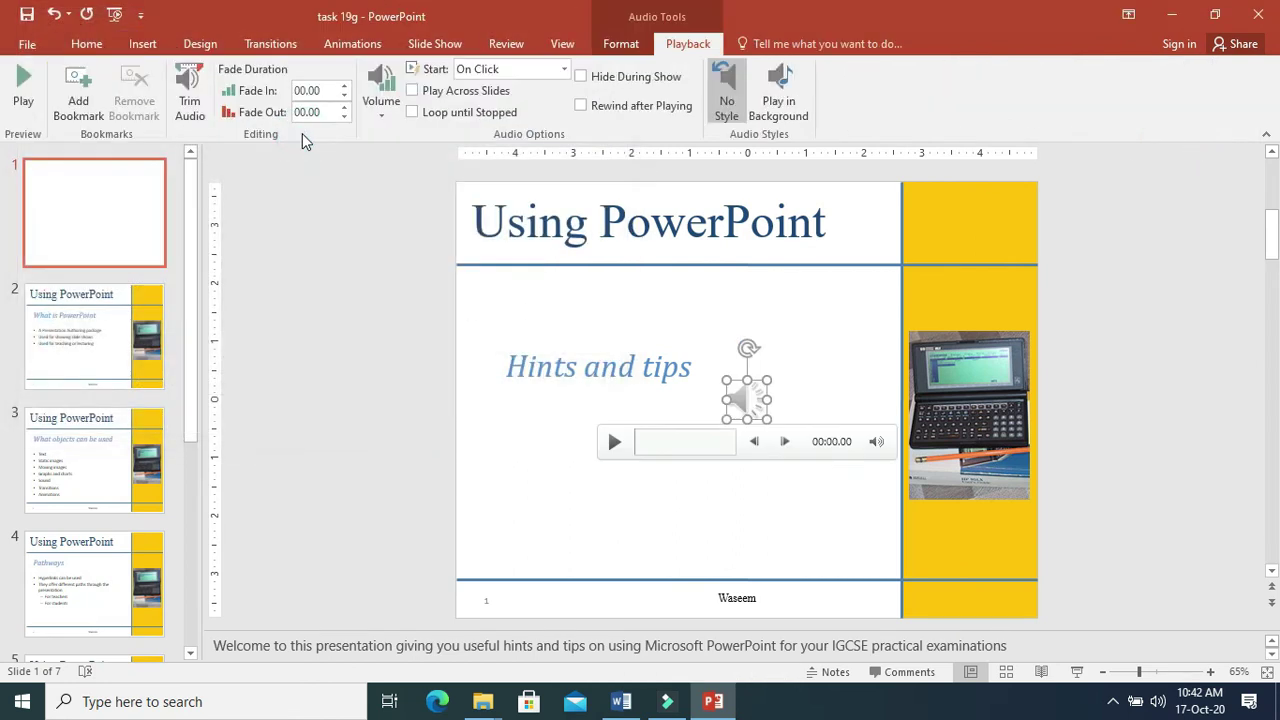
drag(762, 384, 799, 285)
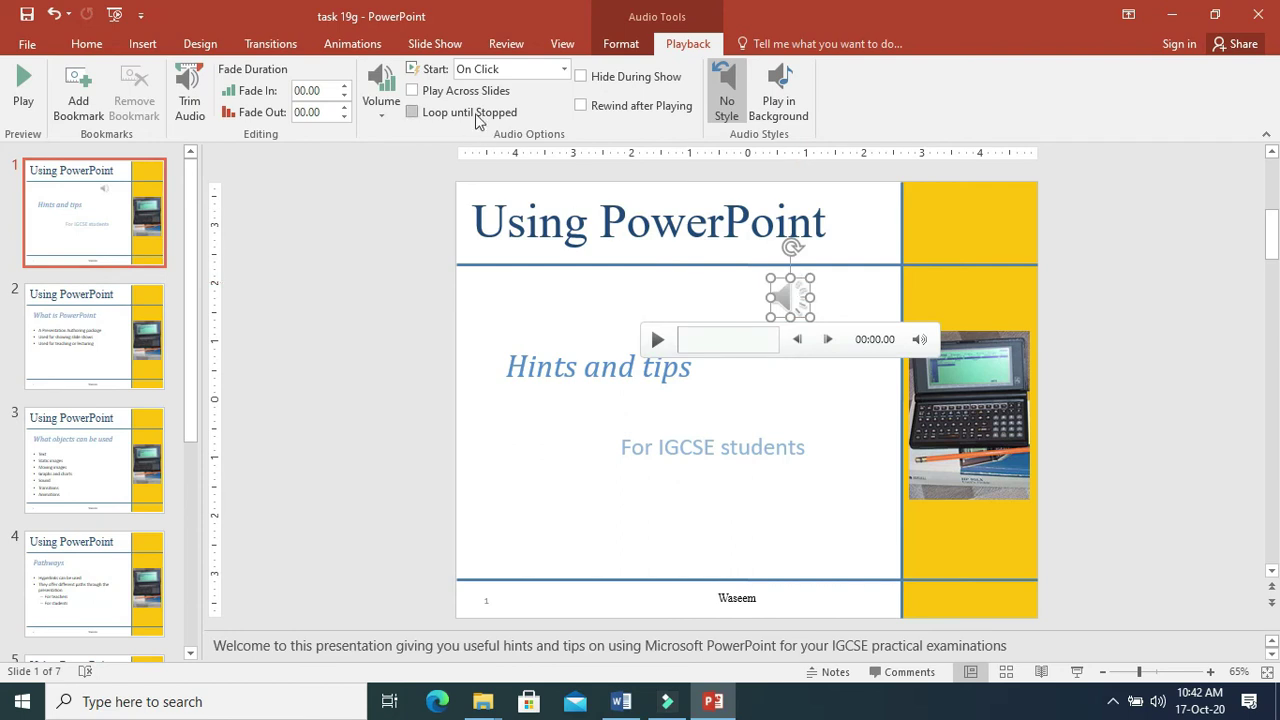
click(508, 69)
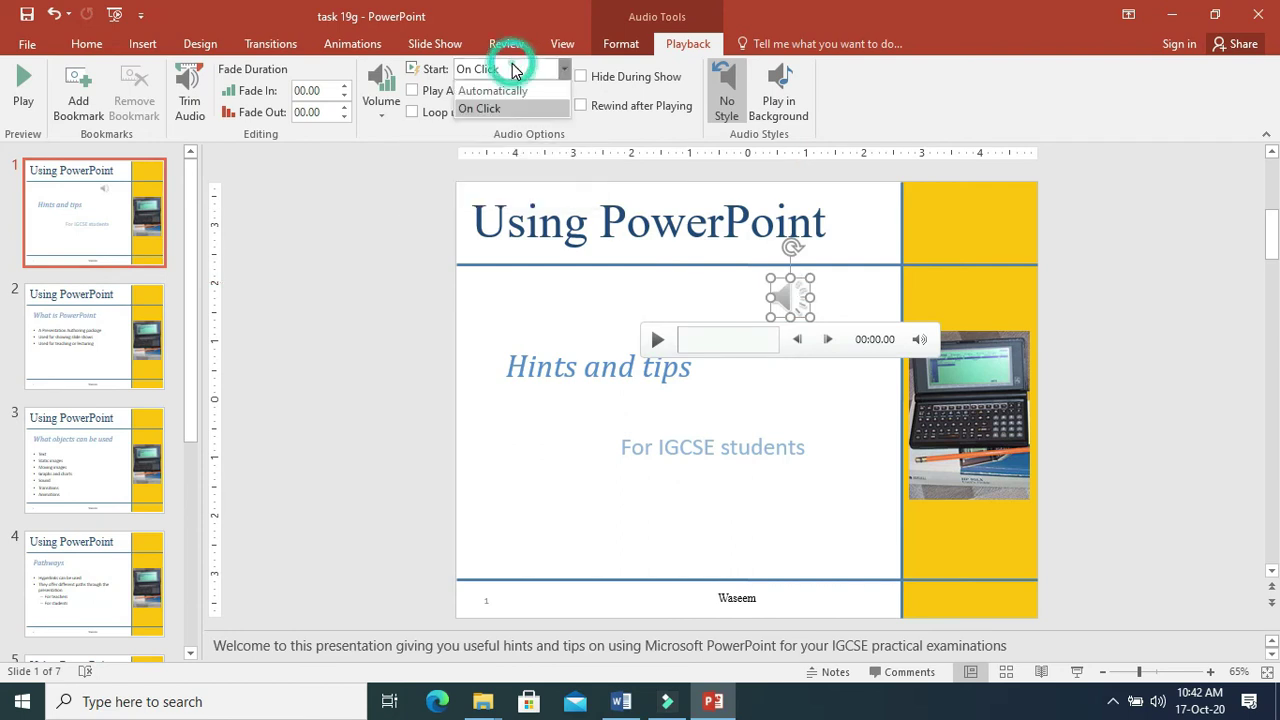
click(513, 92)
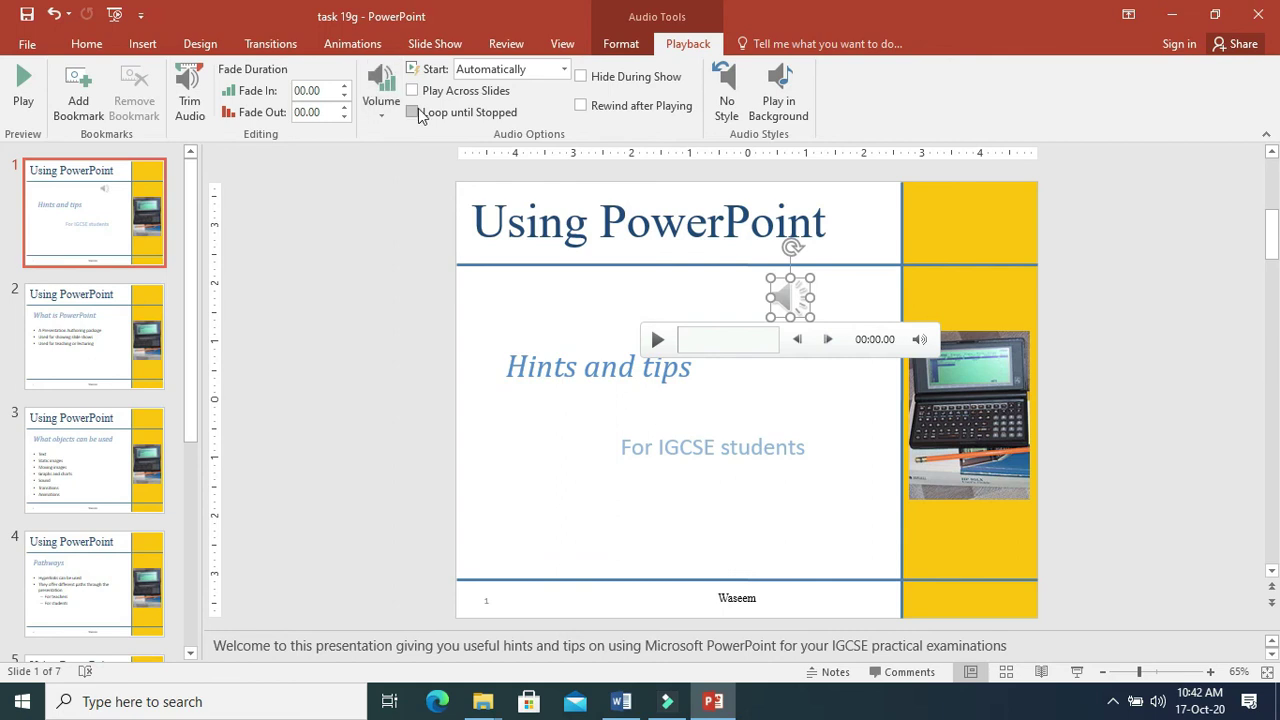
click(450, 92)
click(776, 86)
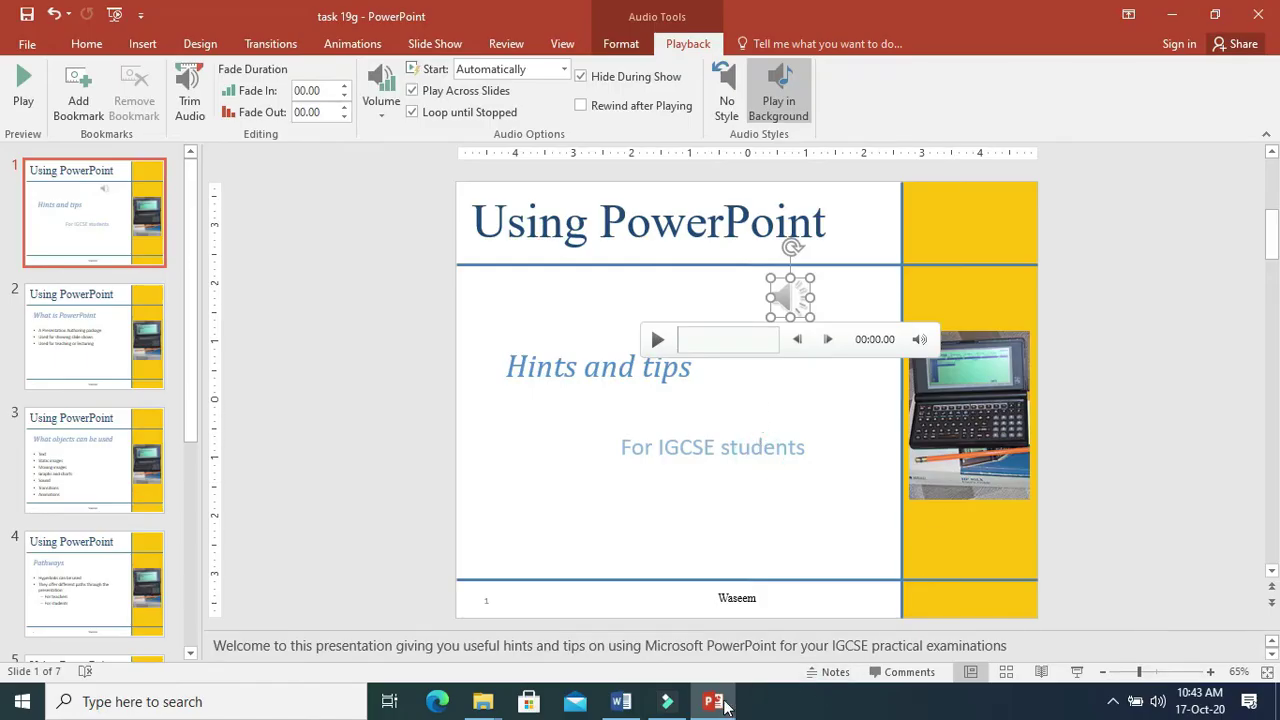
Step: Switch to the Word tasks document showing the Task 19h instructions
click(621, 703)
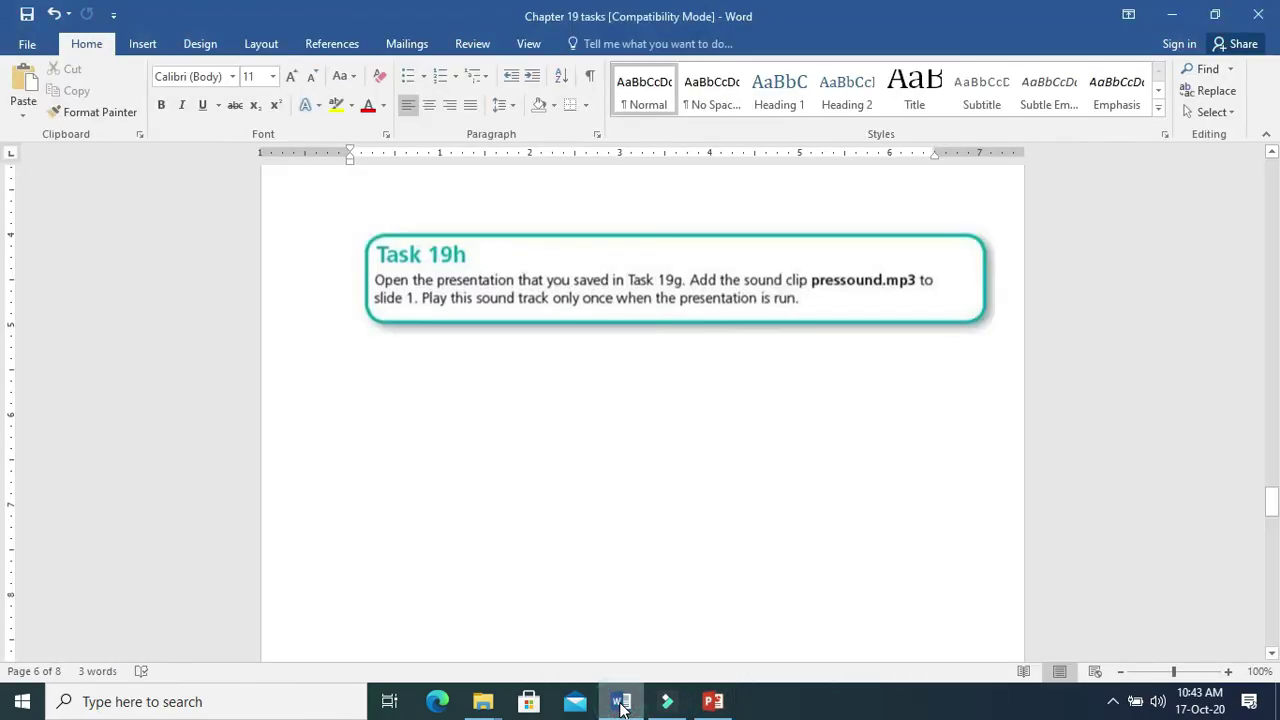